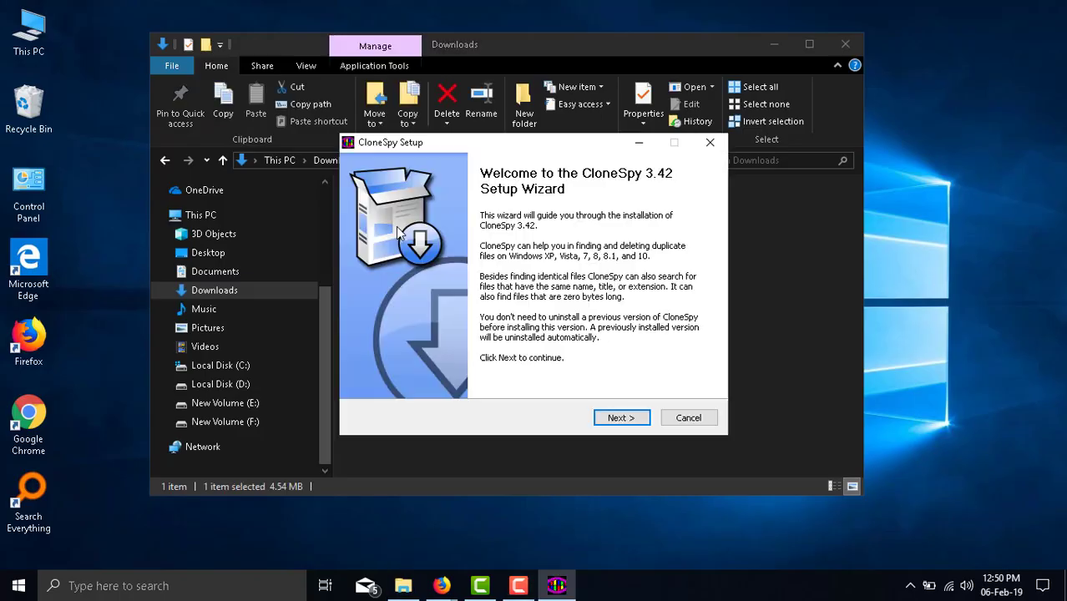
Step: Install 64-bit CloneSpy as a standard installation in the default location, then launch it
{"action": "left_click", "coordinate": [601, 419]}
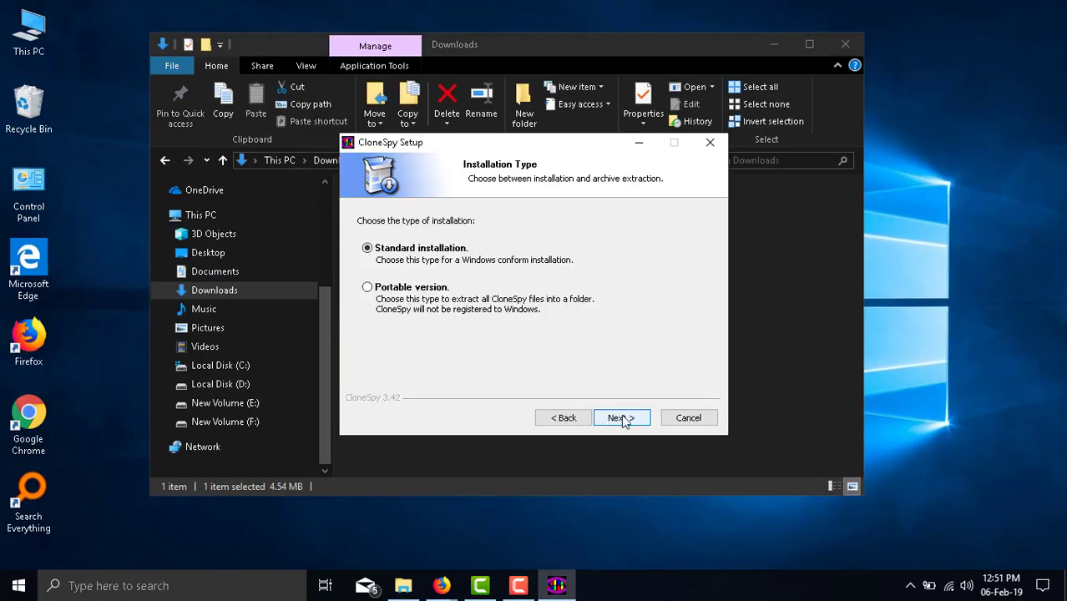
{"action": "left_click", "coordinate": [616, 418]}
{"action": "left_click", "coordinate": [367, 274]}
{"action": "left_click", "coordinate": [367, 248]}
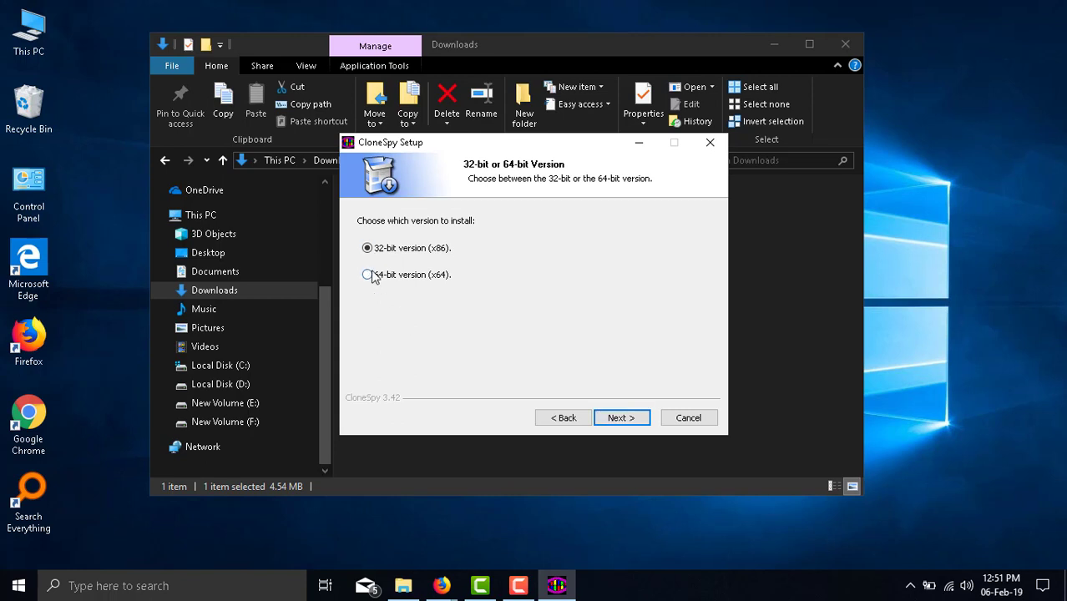
{"action": "left_click", "coordinate": [368, 275]}
{"action": "left_click", "coordinate": [622, 420]}
{"action": "left_click", "coordinate": [623, 419]}
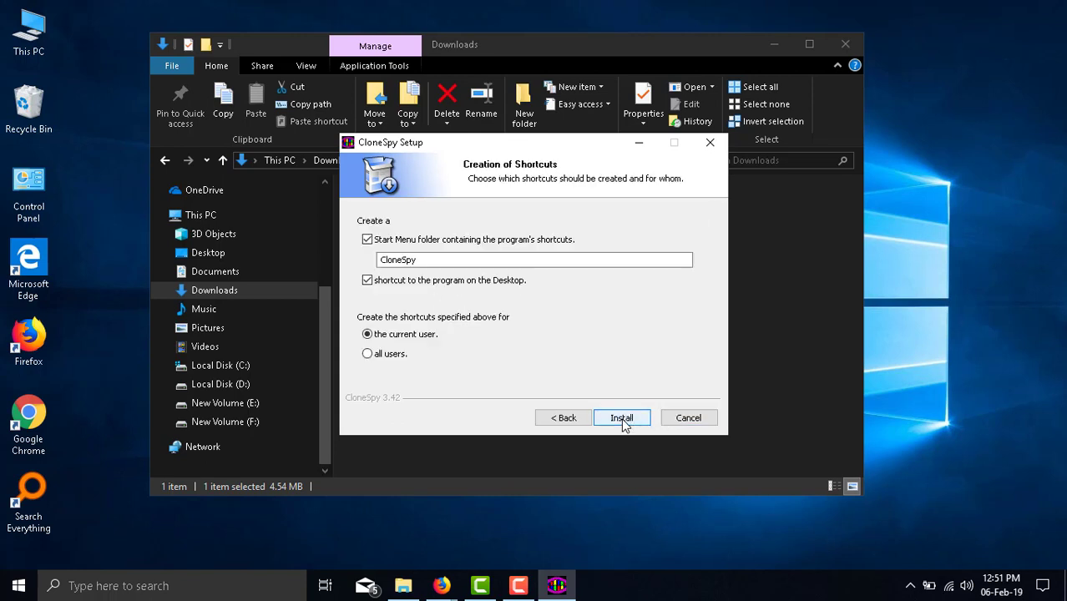
{"action": "left_click", "coordinate": [626, 414]}
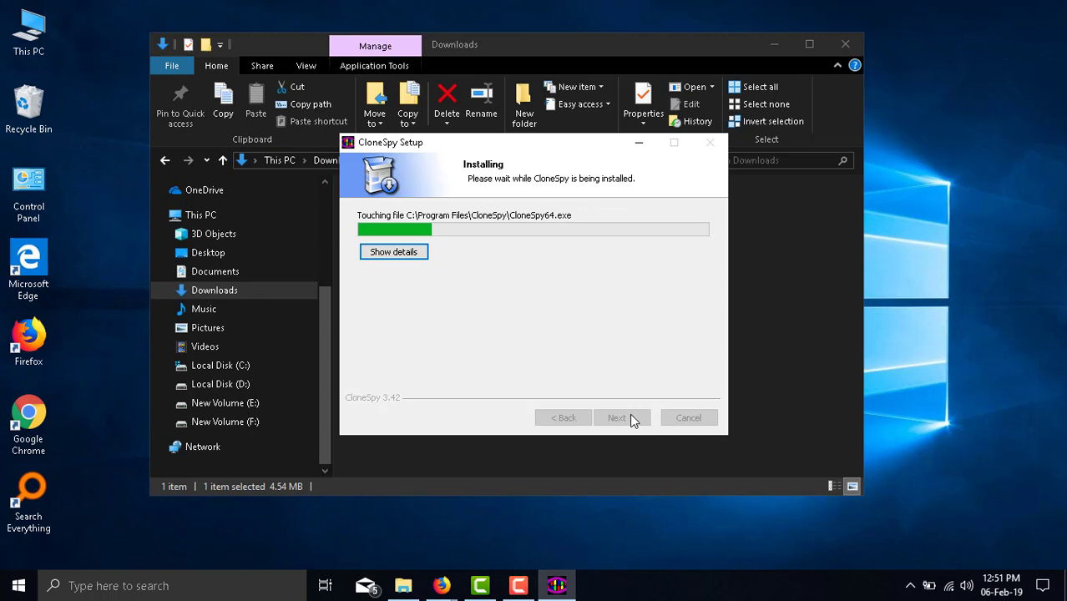
{"action": "left_click", "coordinate": [620, 418]}
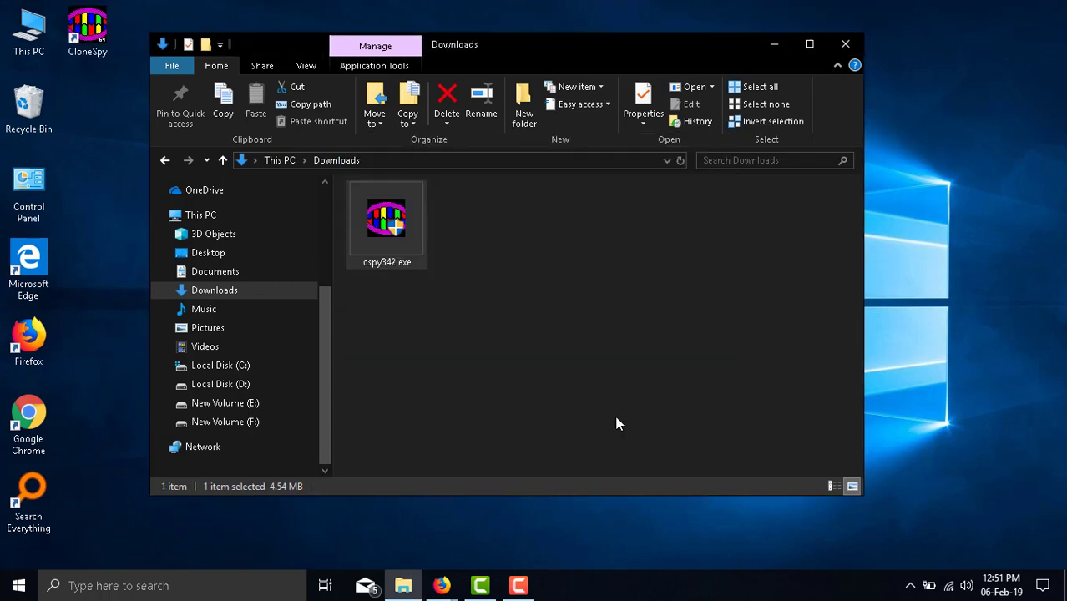
Step: Dismiss the welcome and readme, then add C:\Program Files to Pool 1
{"action": "left_click", "coordinate": [541, 347]}
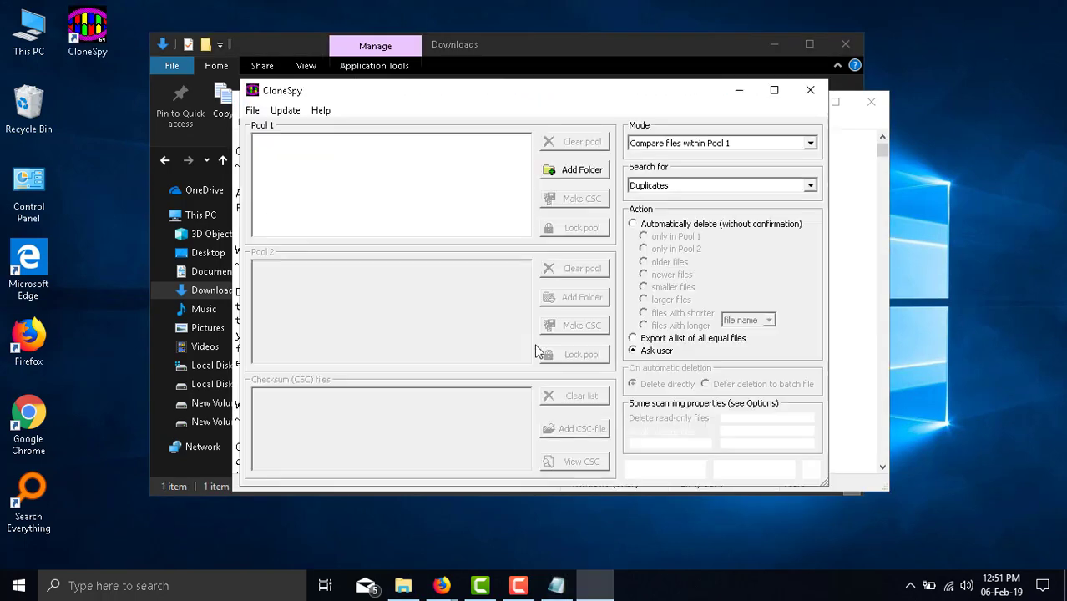
{"action": "left_click", "coordinate": [885, 119]}
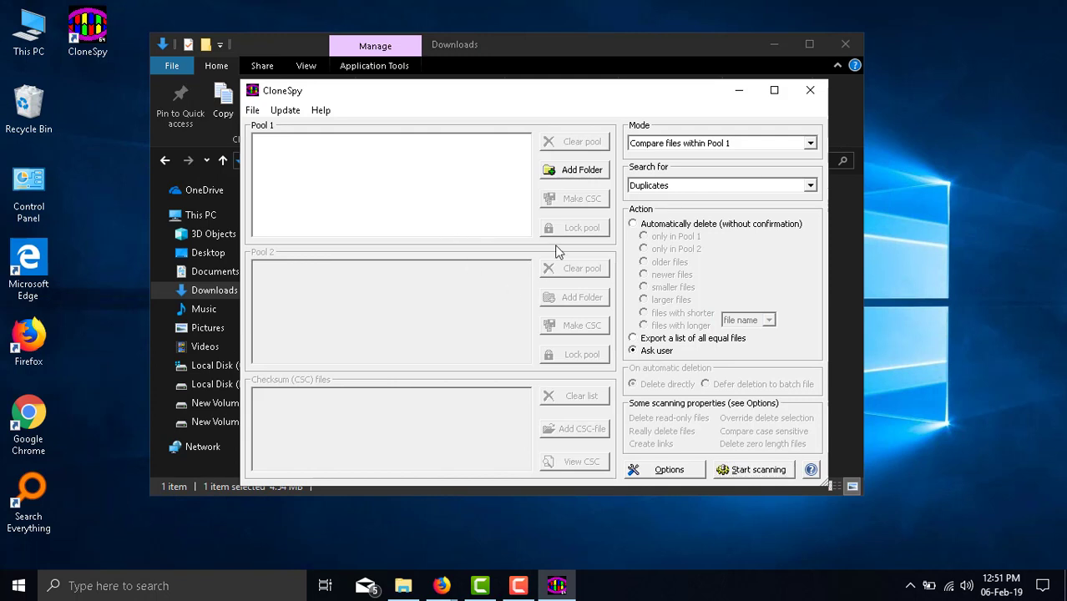
{"action": "left_click", "coordinate": [565, 176]}
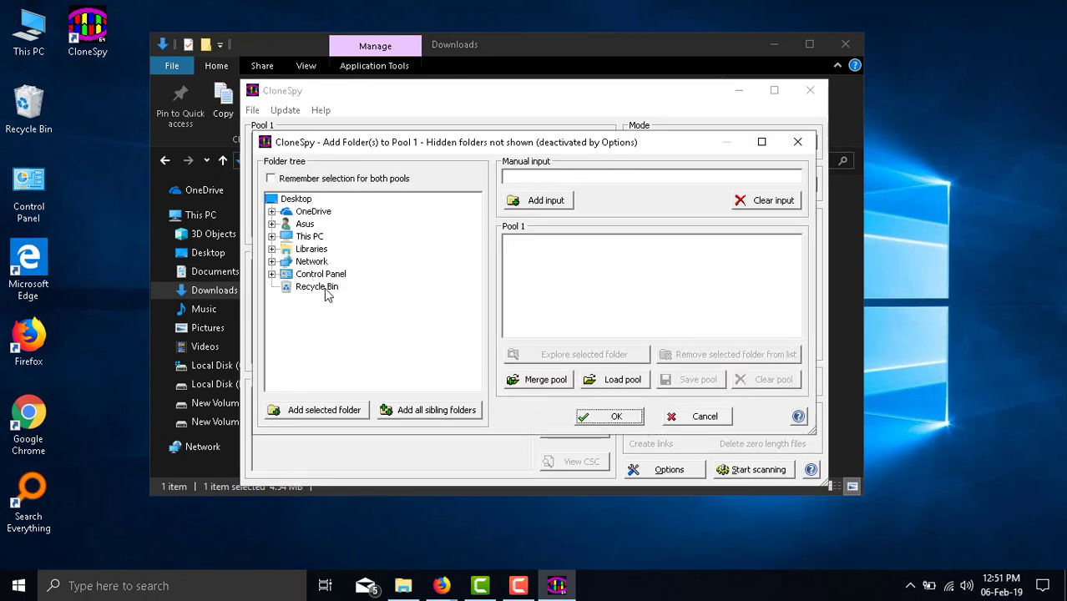
{"action": "left_click", "coordinate": [319, 287]}
{"action": "left_click", "coordinate": [271, 275]}
{"action": "left_click", "coordinate": [271, 274]}
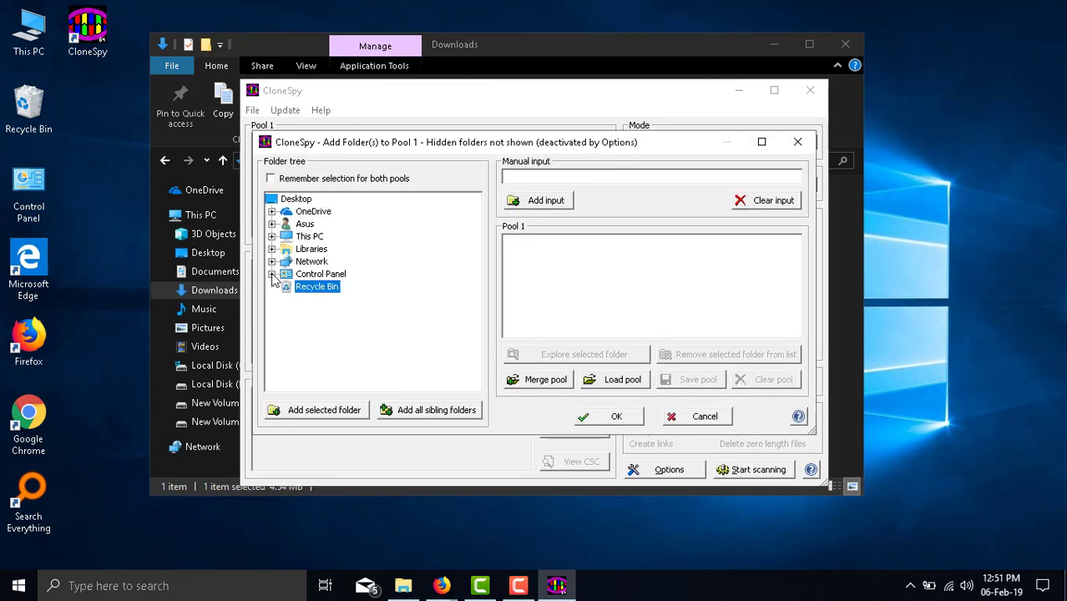
{"action": "left_click", "coordinate": [271, 236]}
{"action": "scroll", "coordinate": [293, 263], "scroll_direction": "down", "scroll_amount": 2}
{"action": "left_click", "coordinate": [317, 275]}
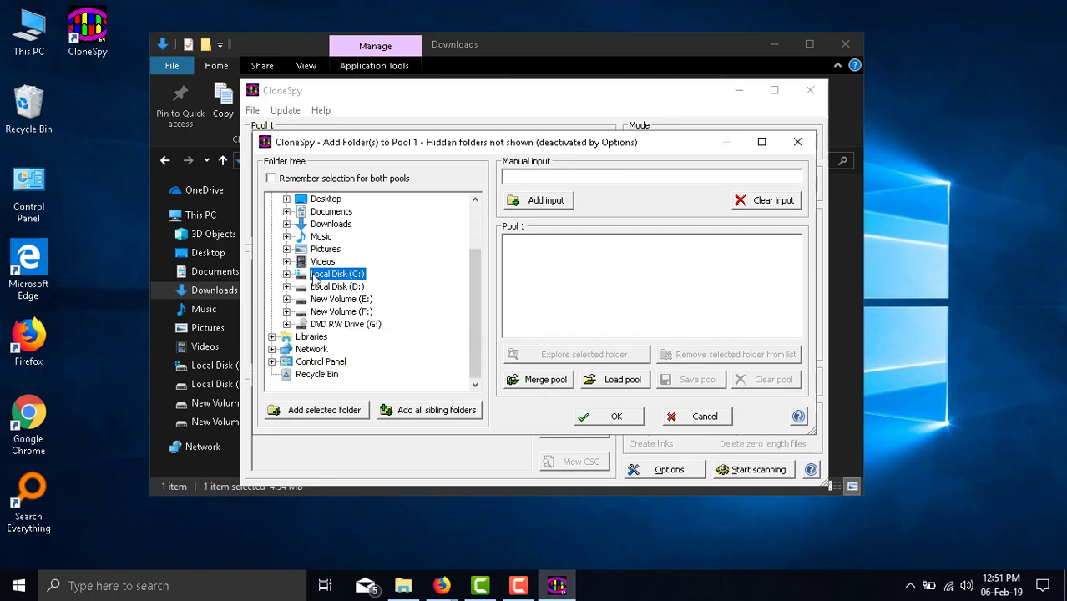
{"action": "left_click", "coordinate": [346, 312]}
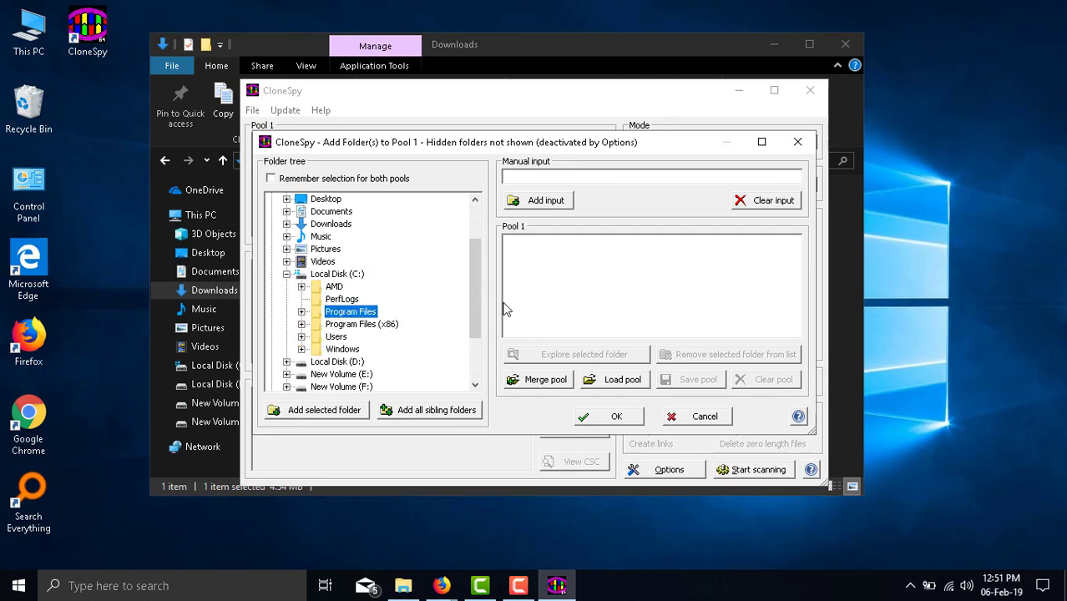
{"action": "left_click", "coordinate": [323, 412]}
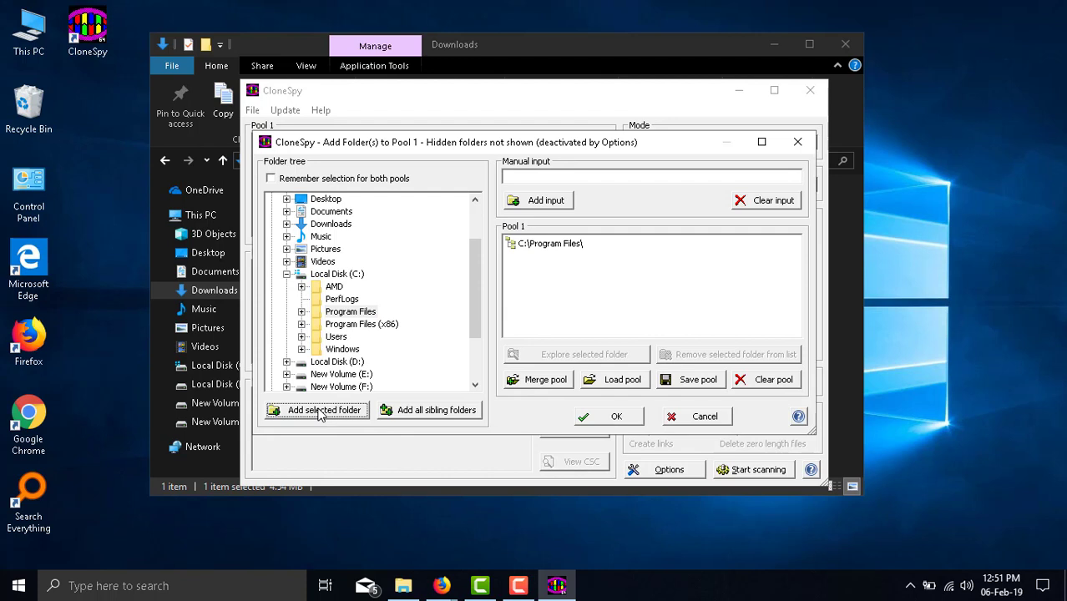
{"action": "left_click", "coordinate": [618, 417]}
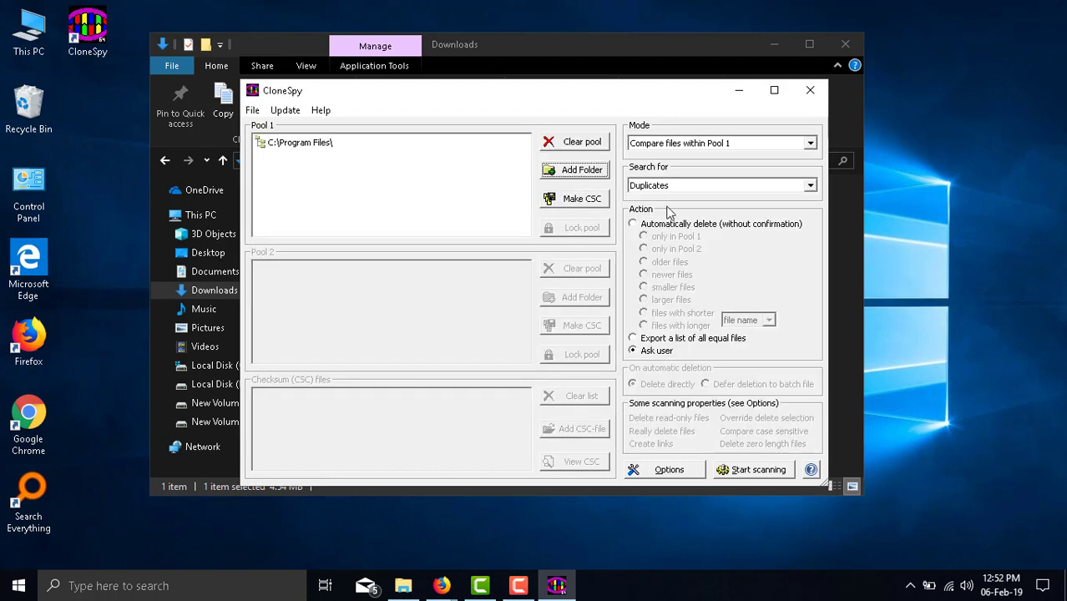
Step: Keep the duplicate action on Ask user and start scanning the pool
{"action": "left_click", "coordinate": [633, 338]}
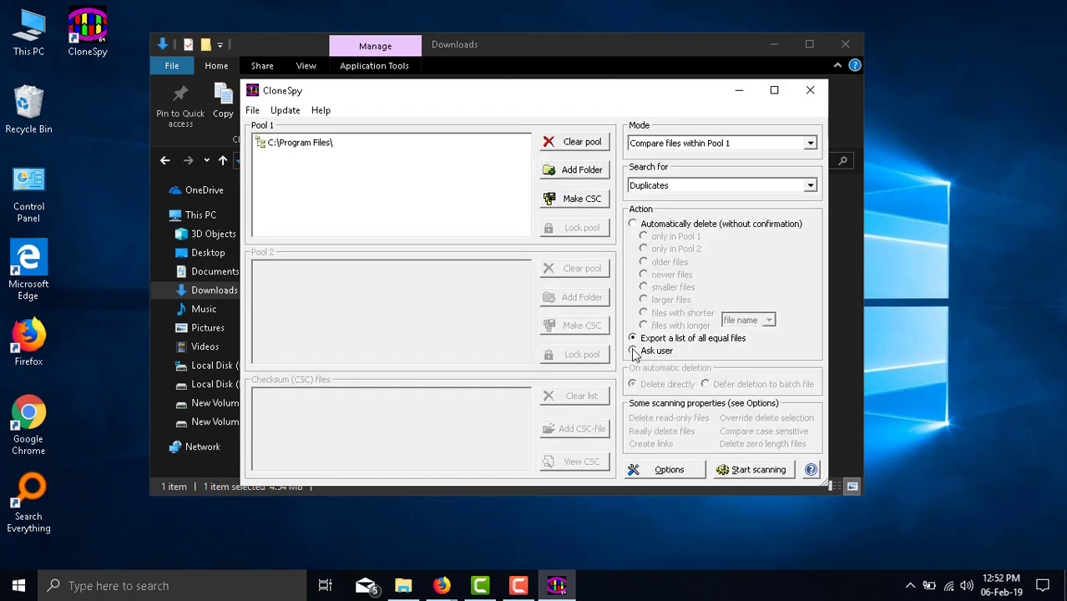
{"action": "left_click", "coordinate": [632, 224]}
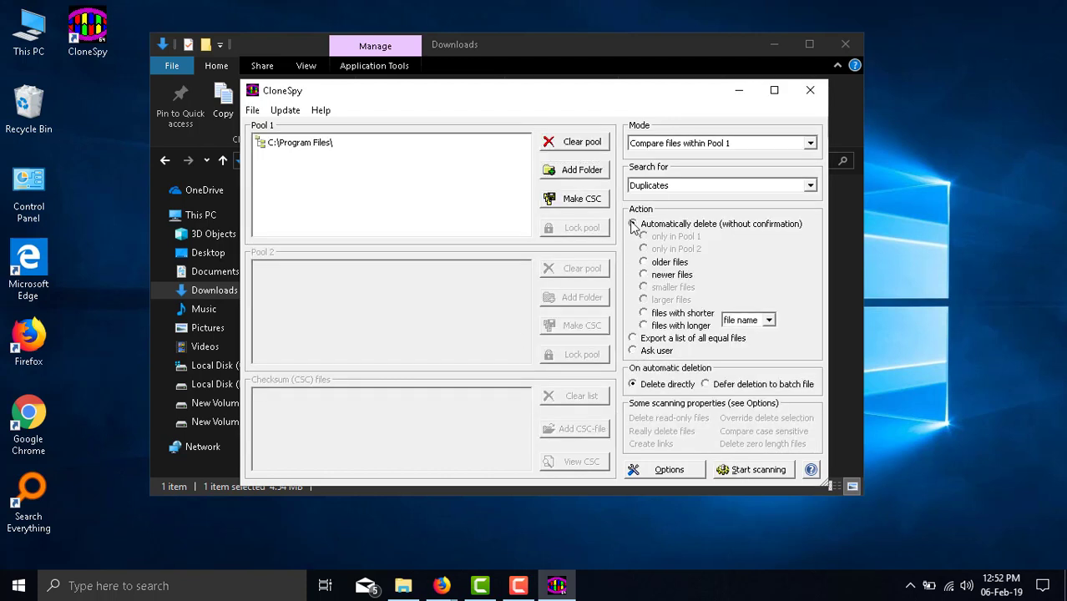
{"action": "left_click", "coordinate": [633, 351]}
{"action": "left_click", "coordinate": [721, 470]}
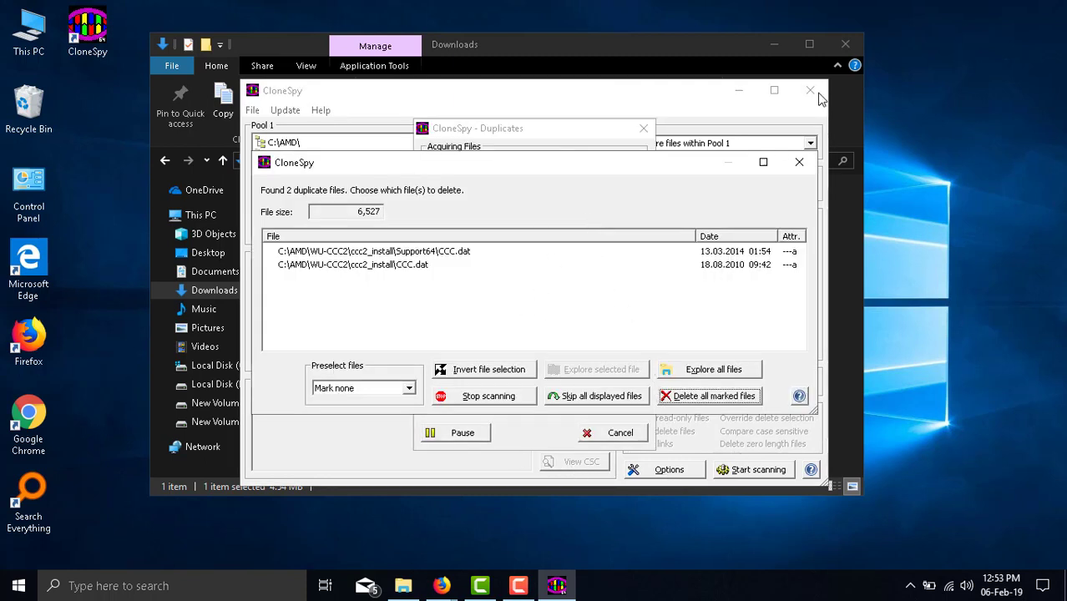
Step: Continue past the two CCC.dat duplicates without deleting any file
{"action": "left_click_drag", "start_coordinate": [492, 166], "coordinate": [470, 181]}
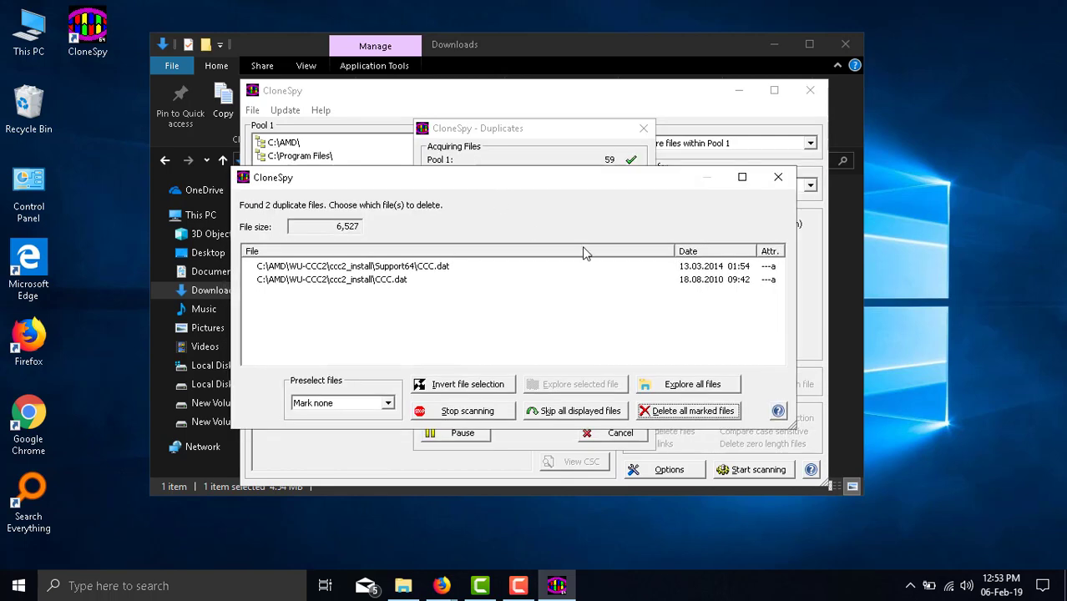
{"action": "left_click", "coordinate": [679, 416]}
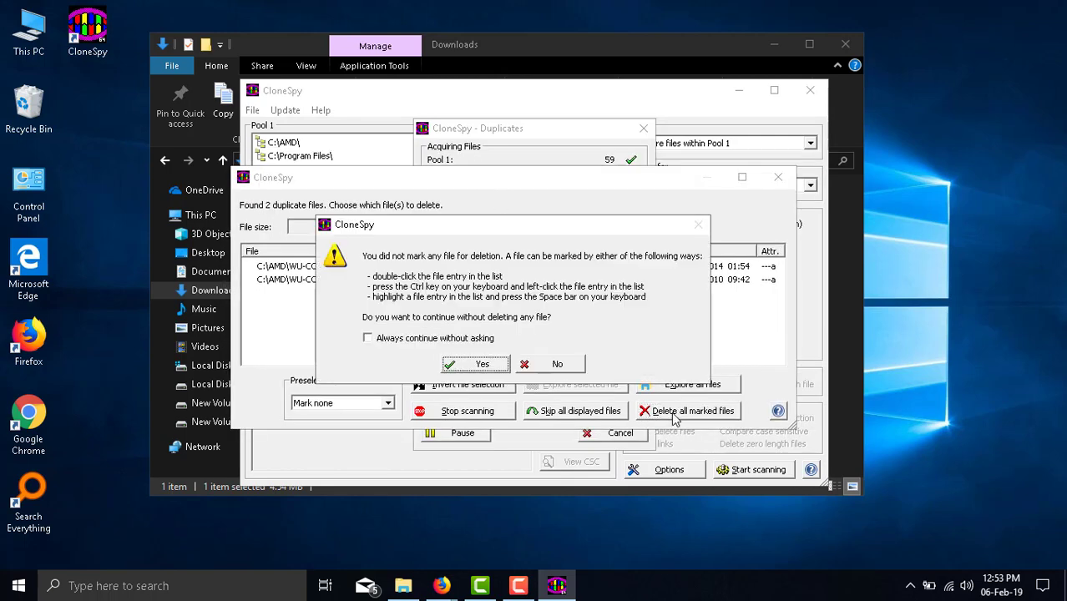
{"action": "key", "text": "Return"}
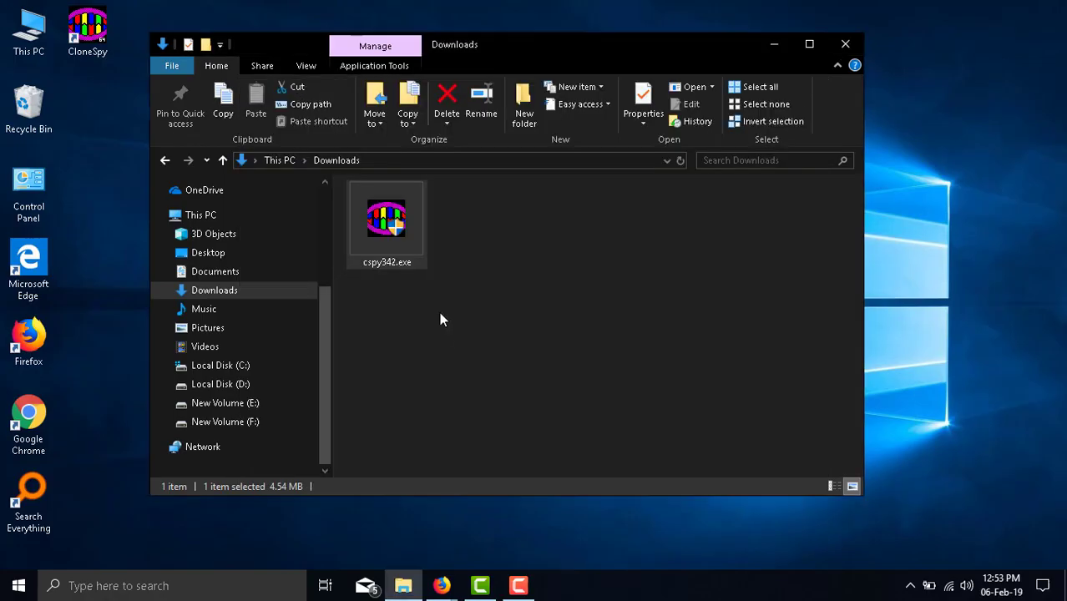
Step: Run WDFSetup.exe from the Downloads folder
{"action": "double_click", "coordinate": [476, 233]}
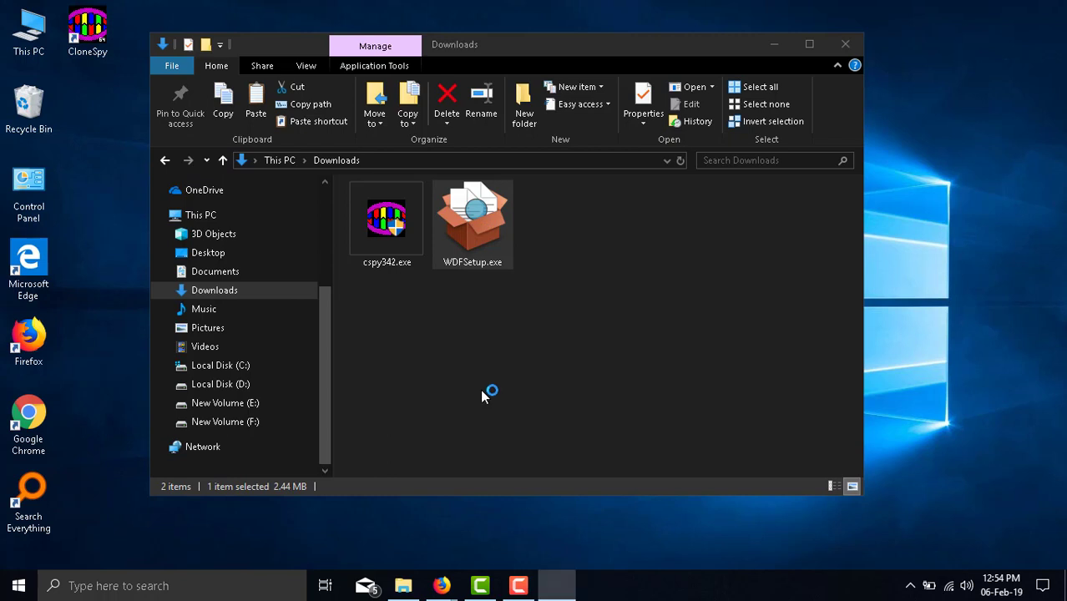
Step: Accept the licence and install Wise Duplicate Finder to the default destination
{"action": "left_click", "coordinate": [425, 369]}
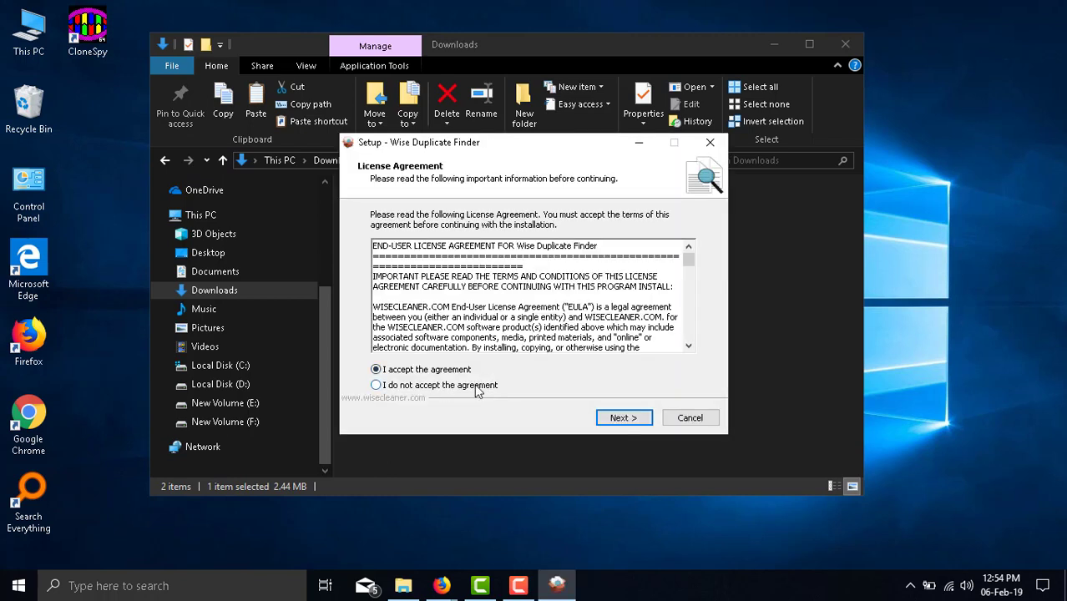
{"action": "left_click", "coordinate": [622, 417]}
{"action": "left_click", "coordinate": [626, 419]}
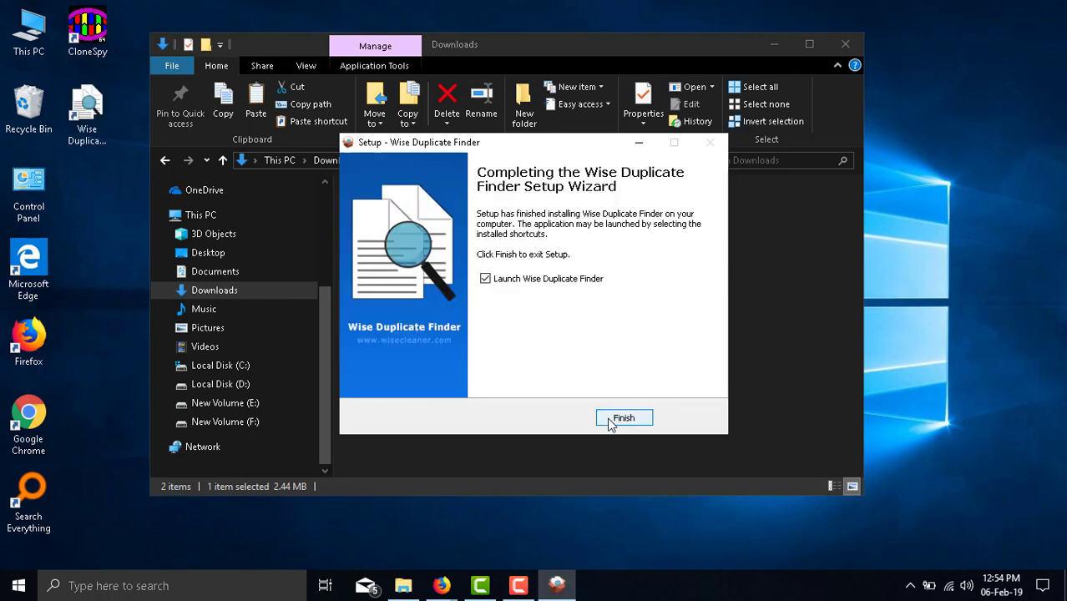
{"action": "left_click", "coordinate": [610, 420]}
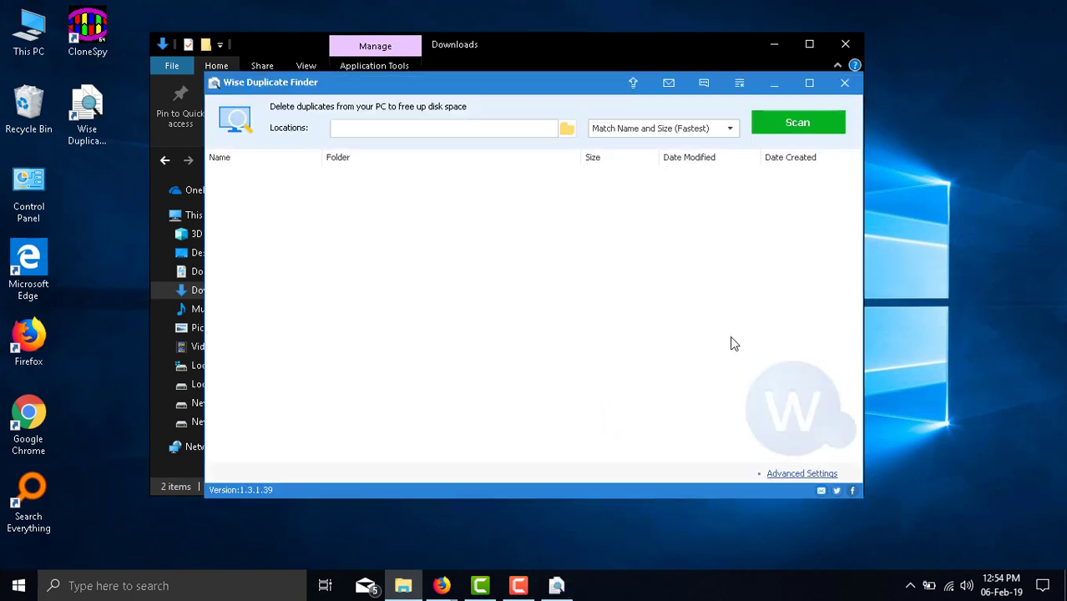
Step: Scan C:\ once, then clear the results and reselect C:\ as the scan location
{"action": "left_click", "coordinate": [797, 123]}
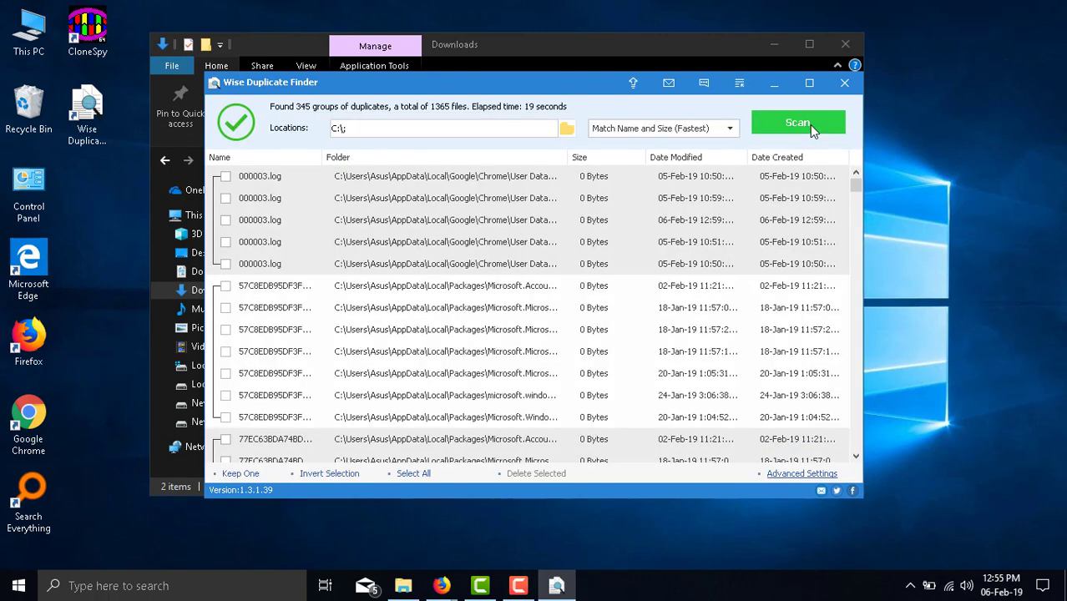
{"action": "left_click", "coordinate": [559, 586]}
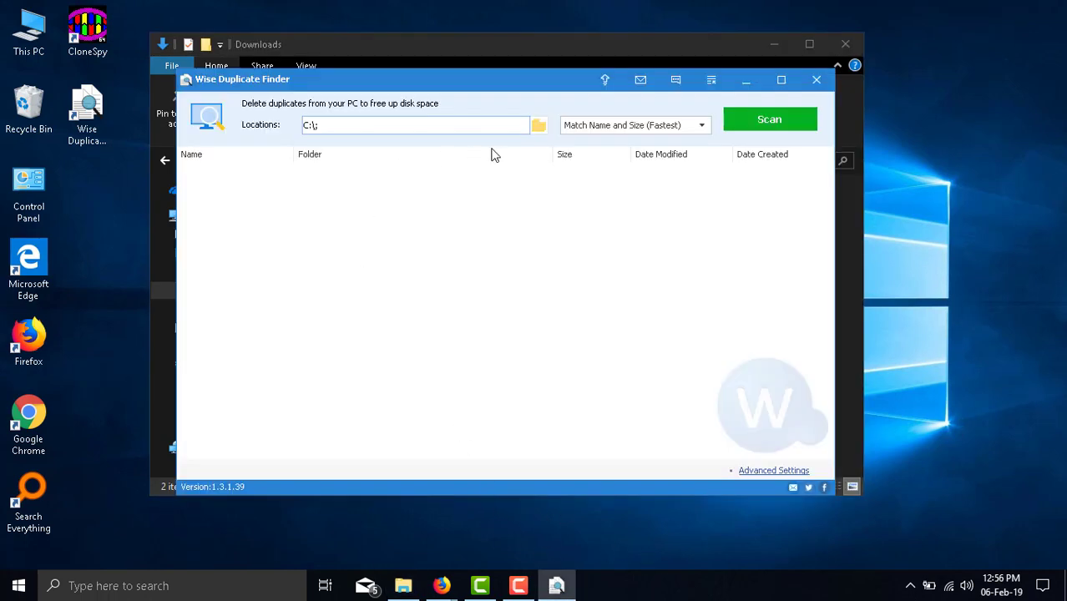
{"action": "left_click", "coordinate": [542, 129]}
{"action": "left_click", "coordinate": [317, 225]}
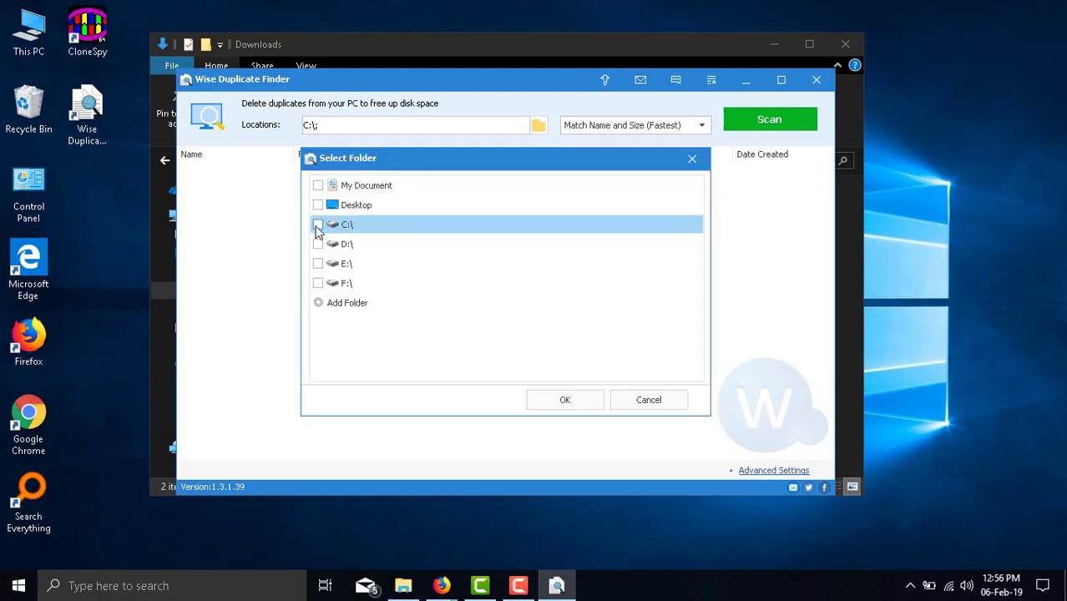
{"action": "left_click", "coordinate": [541, 404]}
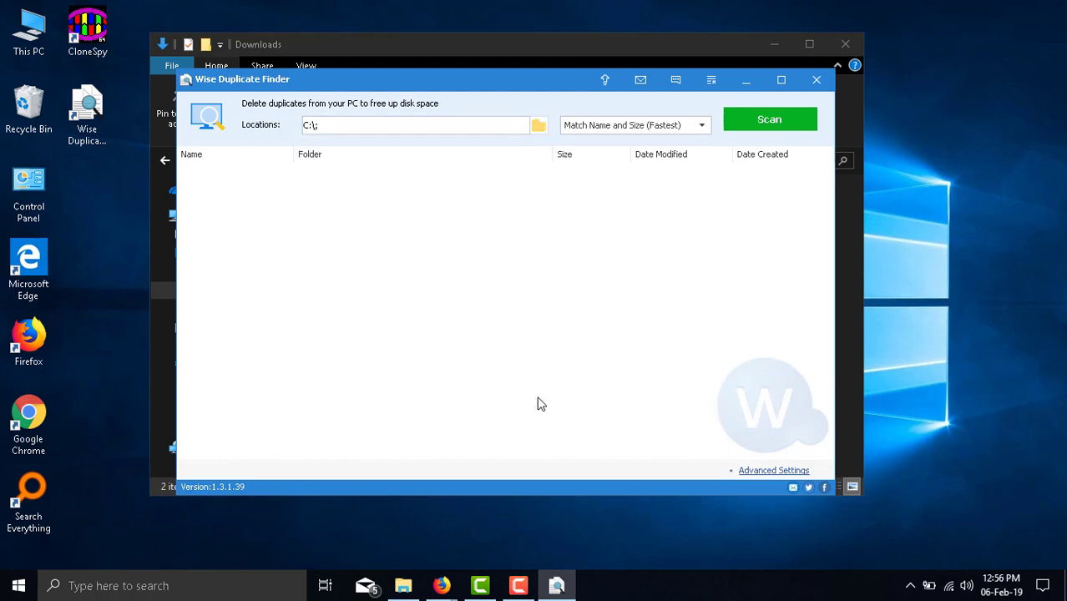
Step: Rescan C:\, select all found duplicates, and delete the selected files
{"action": "left_click", "coordinate": [758, 126]}
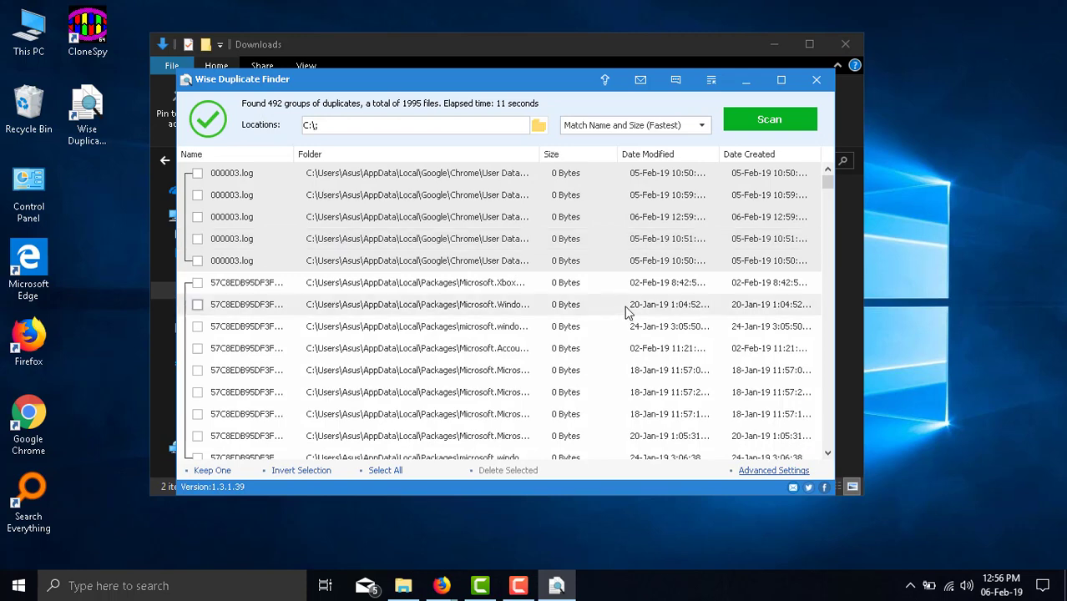
{"action": "left_click", "coordinate": [197, 174]}
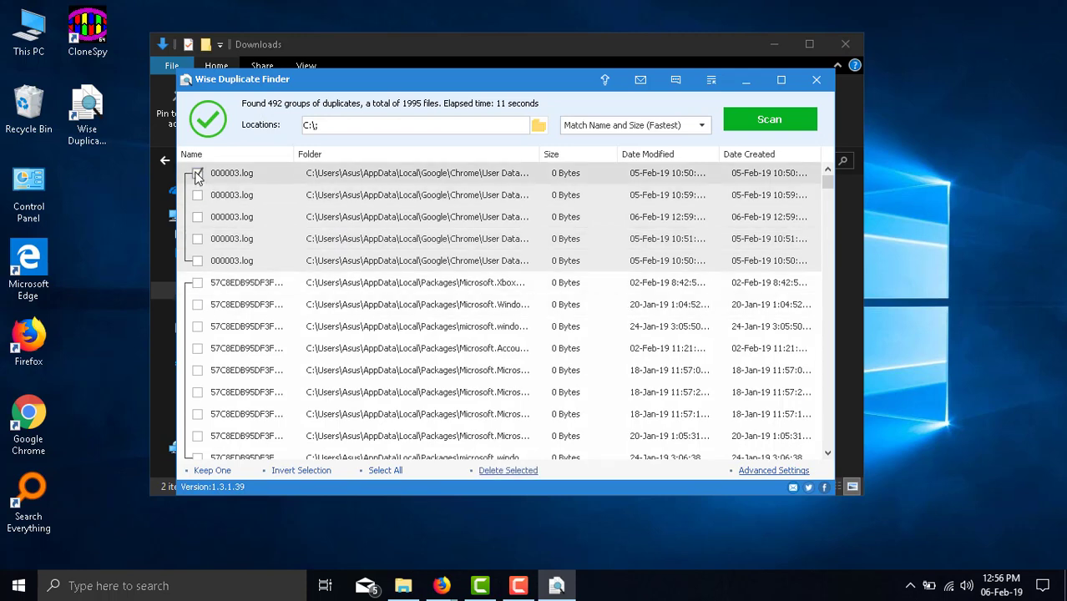
{"action": "left_click", "coordinate": [394, 470]}
{"action": "scroll", "coordinate": [392, 279], "scroll_direction": "down", "scroll_amount": 5}
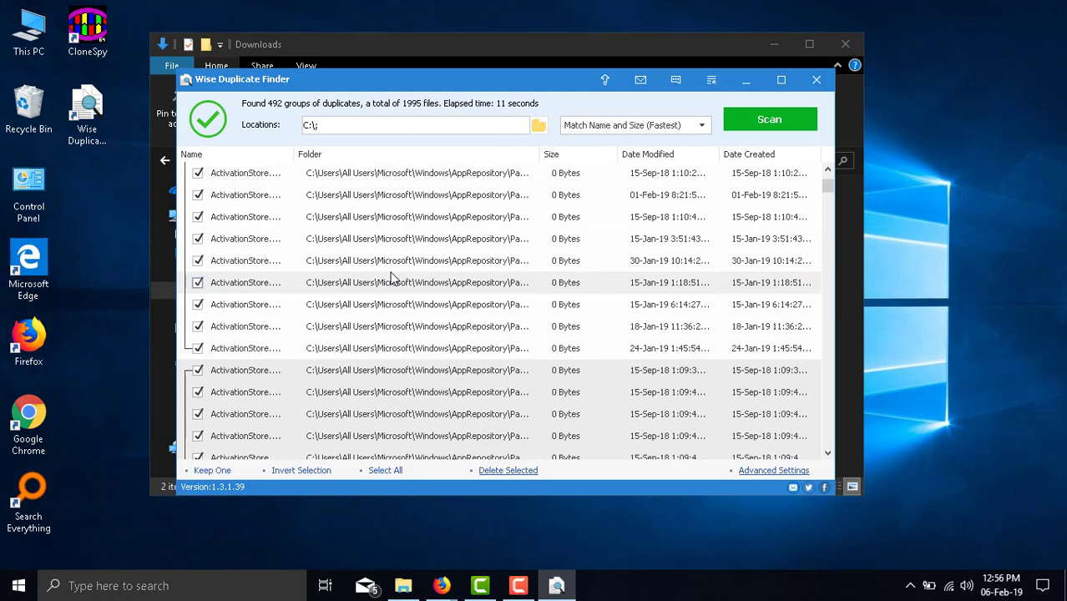
{"action": "left_click_drag", "start_coordinate": [826, 193], "coordinate": [827, 440]}
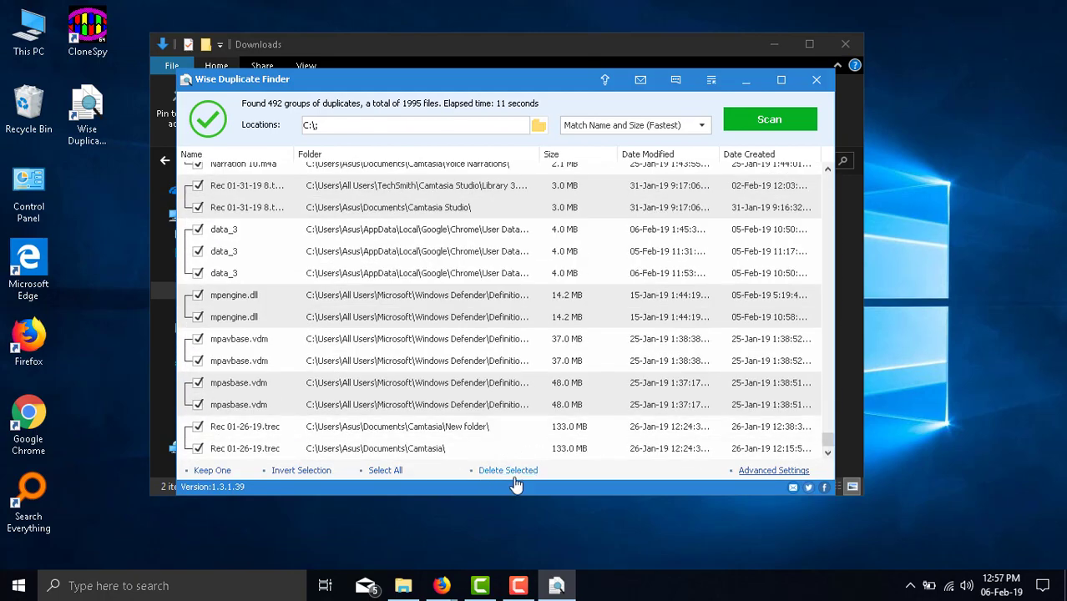
{"action": "left_click", "coordinate": [511, 472]}
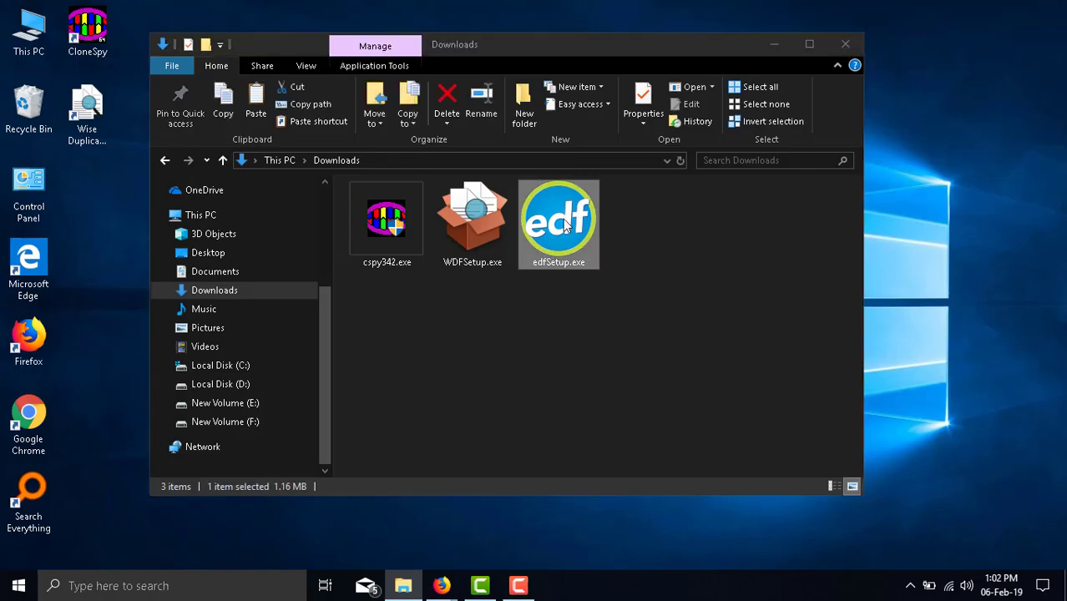
Step: Run edfSetup.exe from the Downloads folder
{"action": "double_click", "coordinate": [565, 224]}
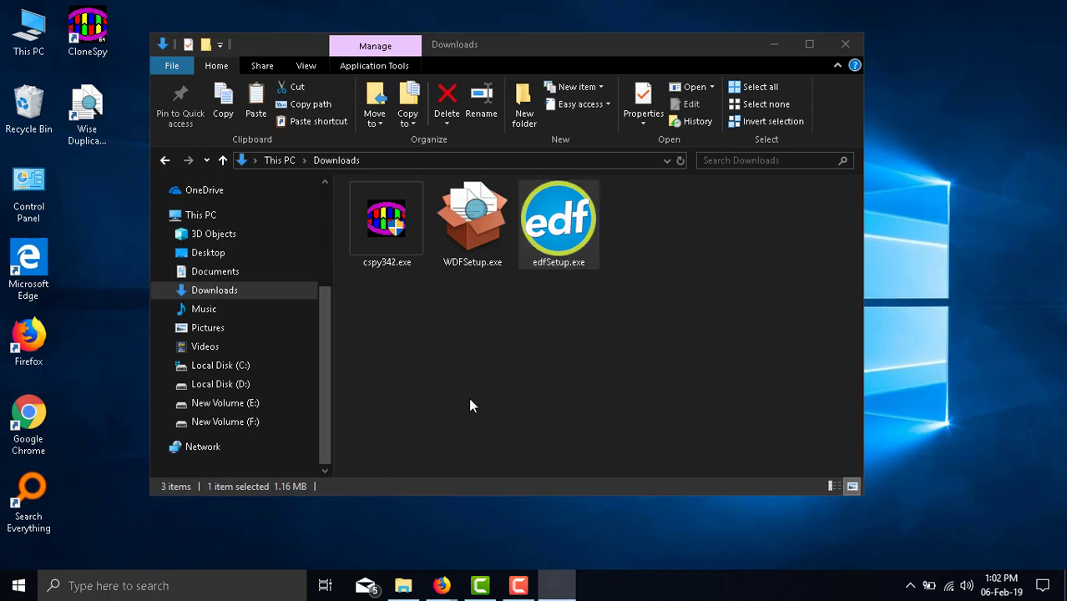
Step: Install Easy Duplicate Finder into C:\Program Files\Easy Duplicate Finder
{"action": "left_click", "coordinate": [632, 419]}
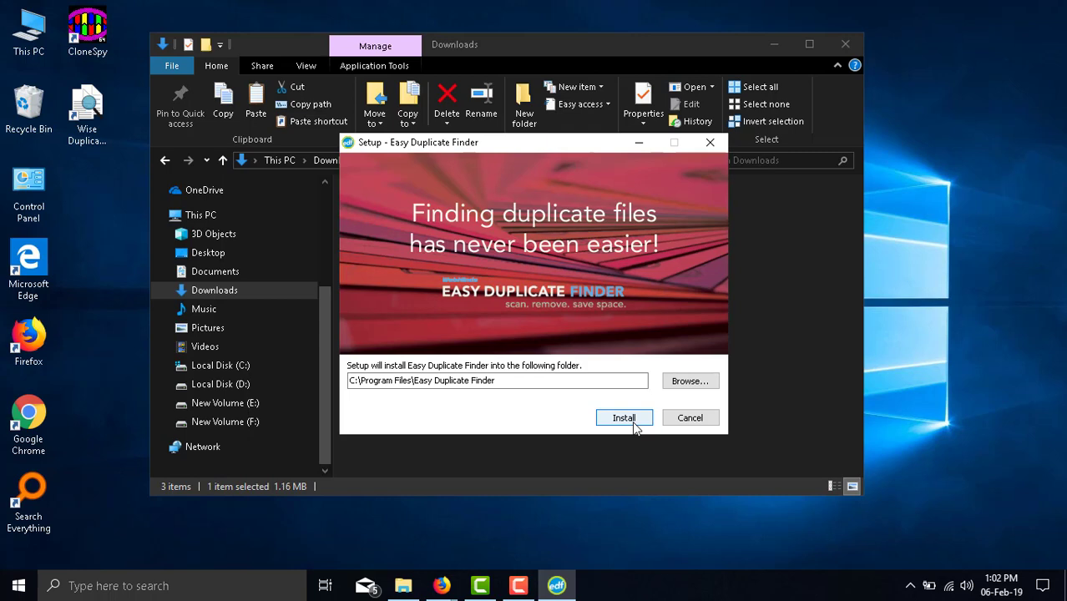
{"action": "left_click", "coordinate": [633, 421]}
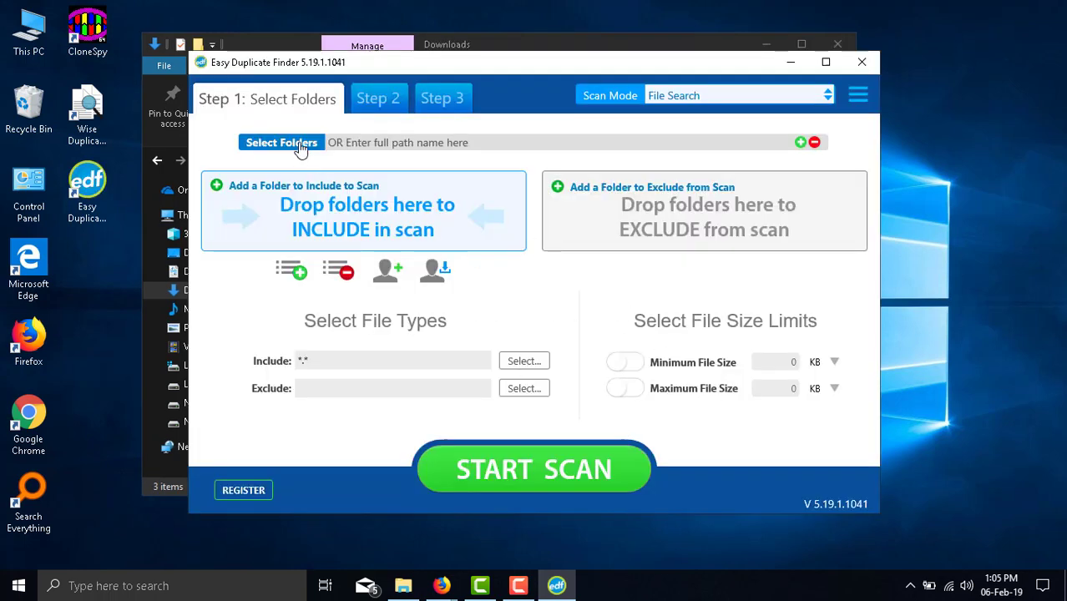
Step: Add the C:\AMD folder to the Easy Duplicate Finder scan list
{"action": "left_click", "coordinate": [299, 143]}
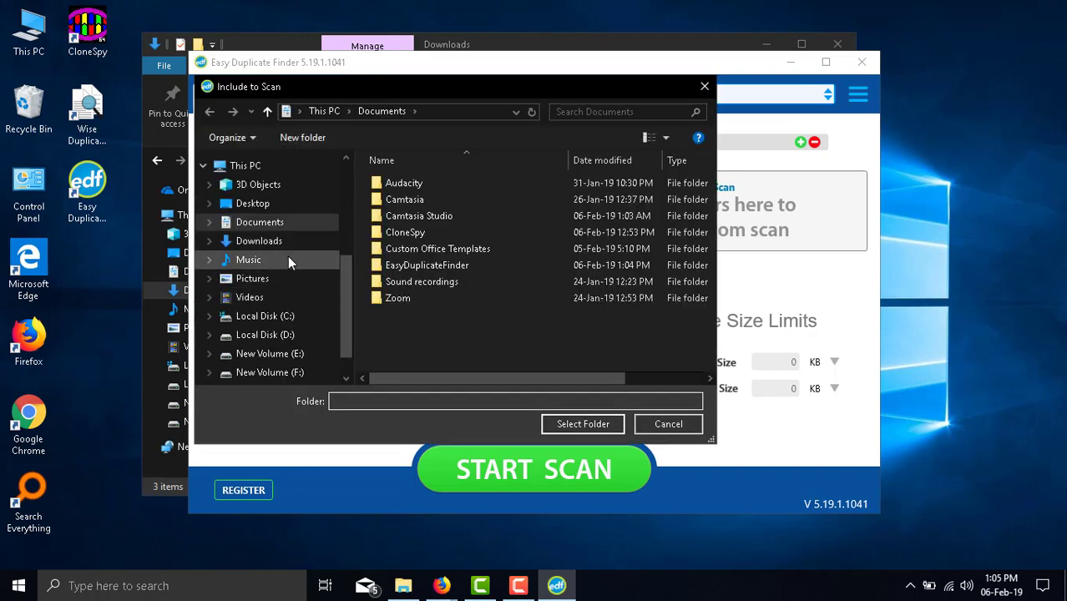
{"action": "left_click", "coordinate": [271, 241]}
{"action": "left_click", "coordinate": [275, 317]}
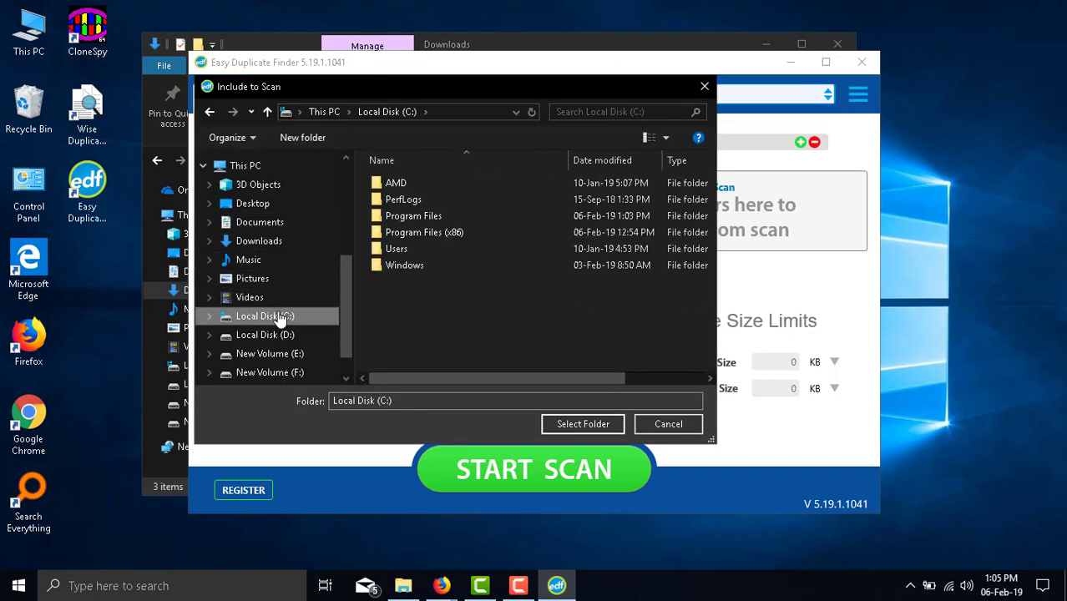
{"action": "left_click", "coordinate": [405, 184]}
{"action": "left_click", "coordinate": [582, 424]}
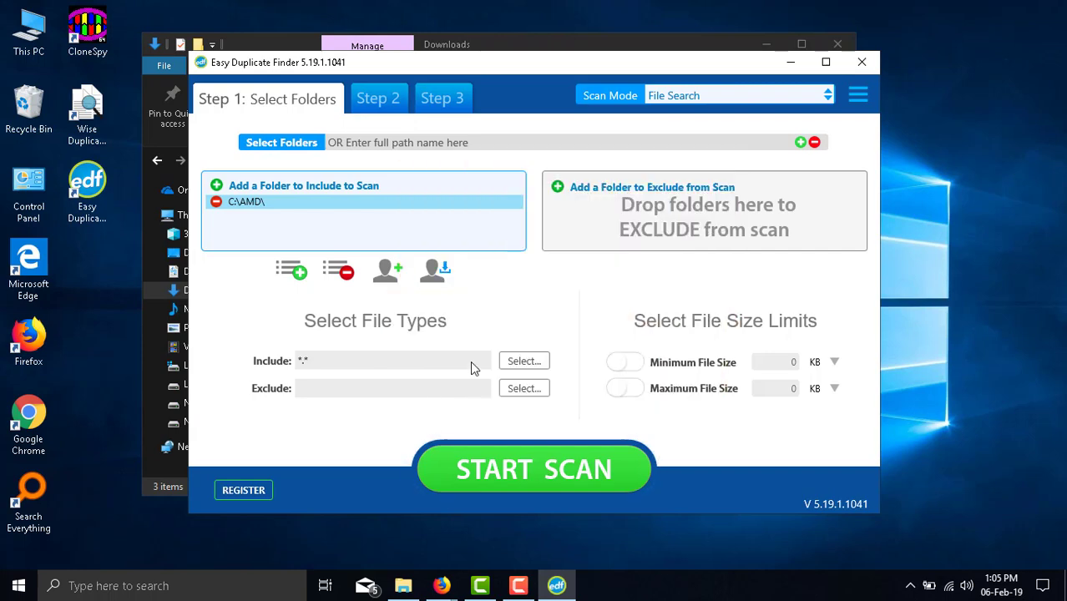
Step: Scan C:\AMD, finding zero duplicates among 68 files, and review the summary
{"action": "left_click", "coordinate": [526, 465]}
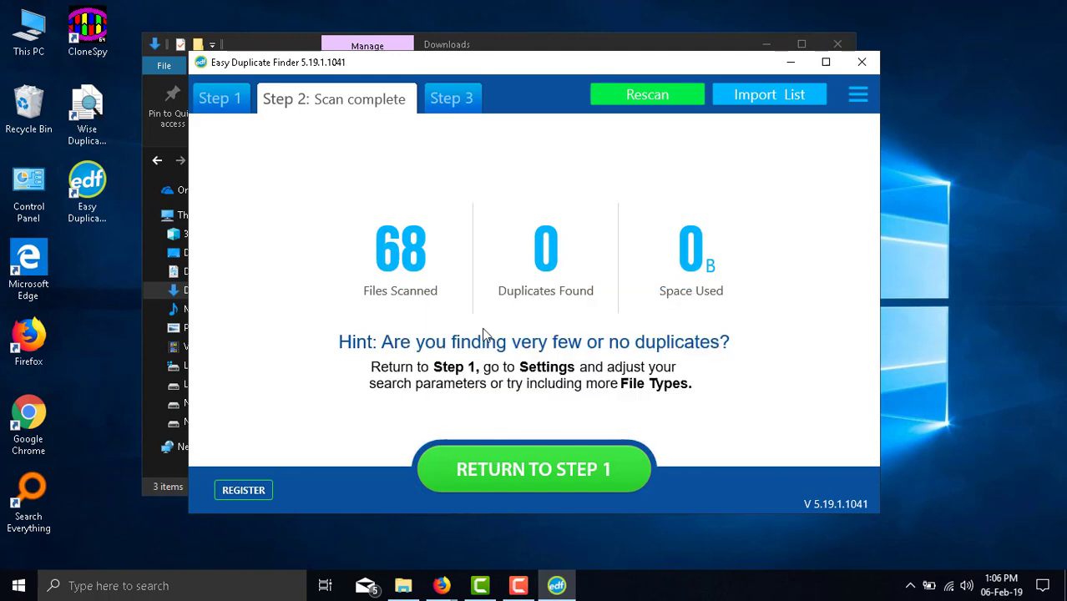
{"action": "left_click", "coordinate": [455, 98]}
{"action": "left_click", "coordinate": [313, 105]}
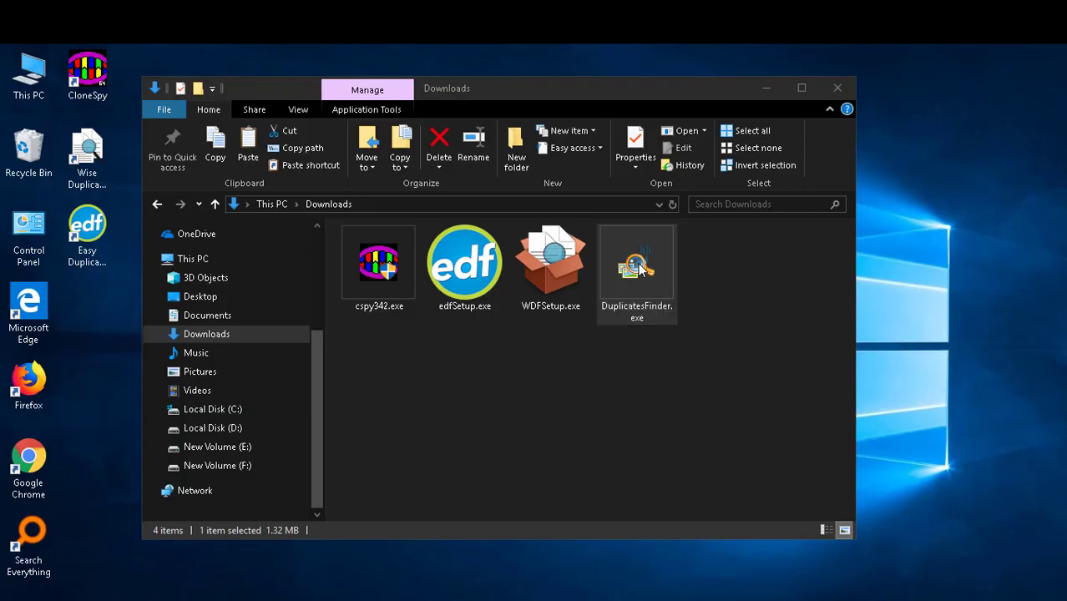
Step: Install Advanced Duplicates Finder from DuplicatesFinder.exe, accepting the license and default install folder
{"action": "double_click", "coordinate": [639, 268]}
{"action": "left_click", "coordinate": [551, 372]}
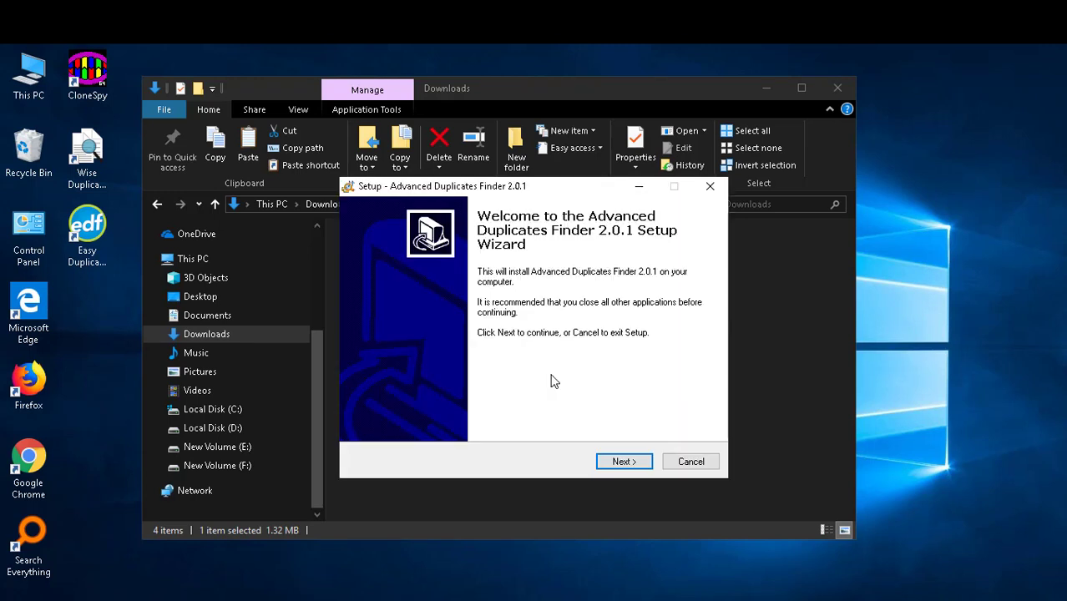
{"action": "left_click", "coordinate": [624, 462]}
{"action": "left_click", "coordinate": [421, 412]}
{"action": "left_click", "coordinate": [623, 461]}
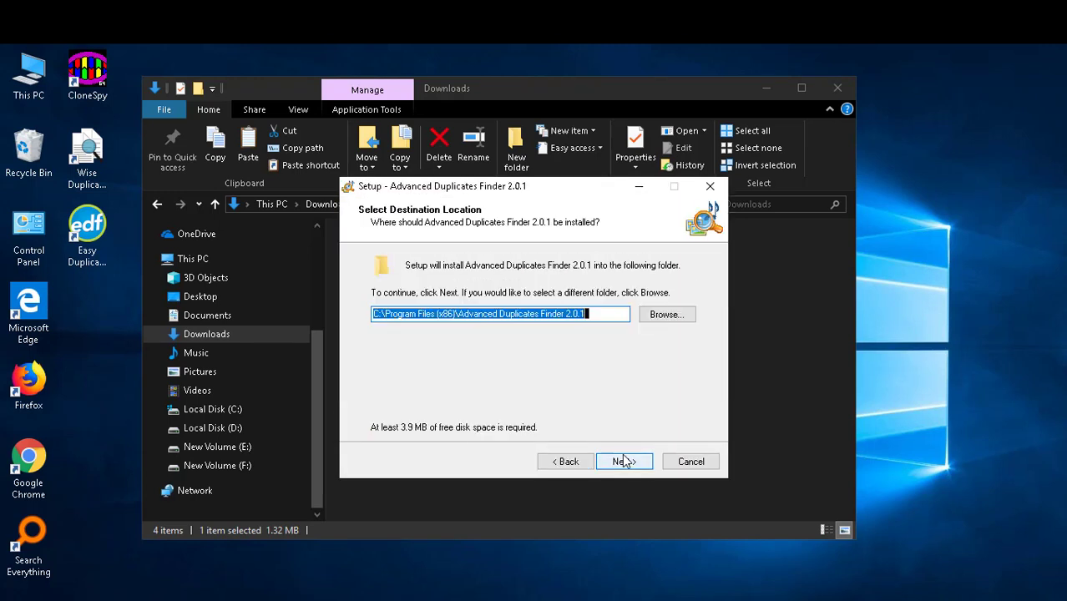
{"action": "left_click", "coordinate": [624, 462]}
{"action": "left_click", "coordinate": [626, 463]}
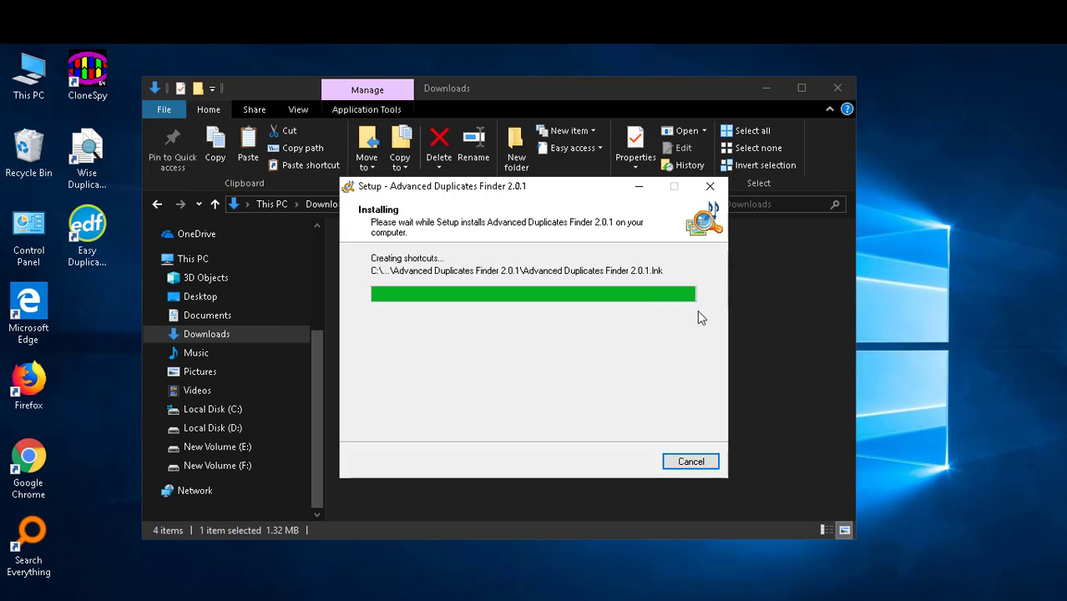
Step: Finish setup without visiting the homepage and start the unregistered trial at its search criteria page
{"action": "left_click", "coordinate": [487, 356]}
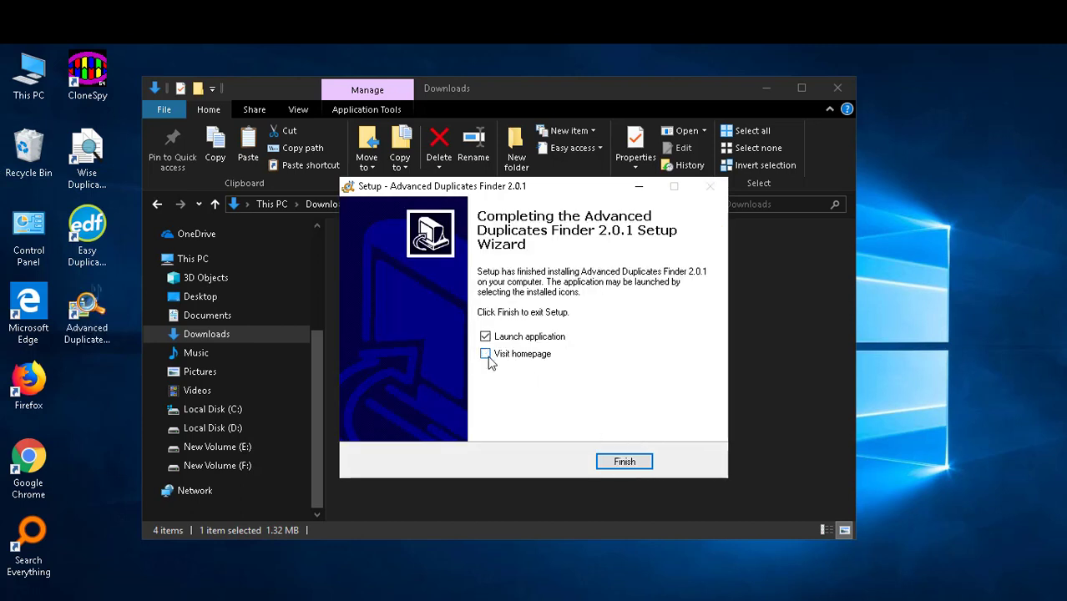
{"action": "left_click", "coordinate": [631, 459]}
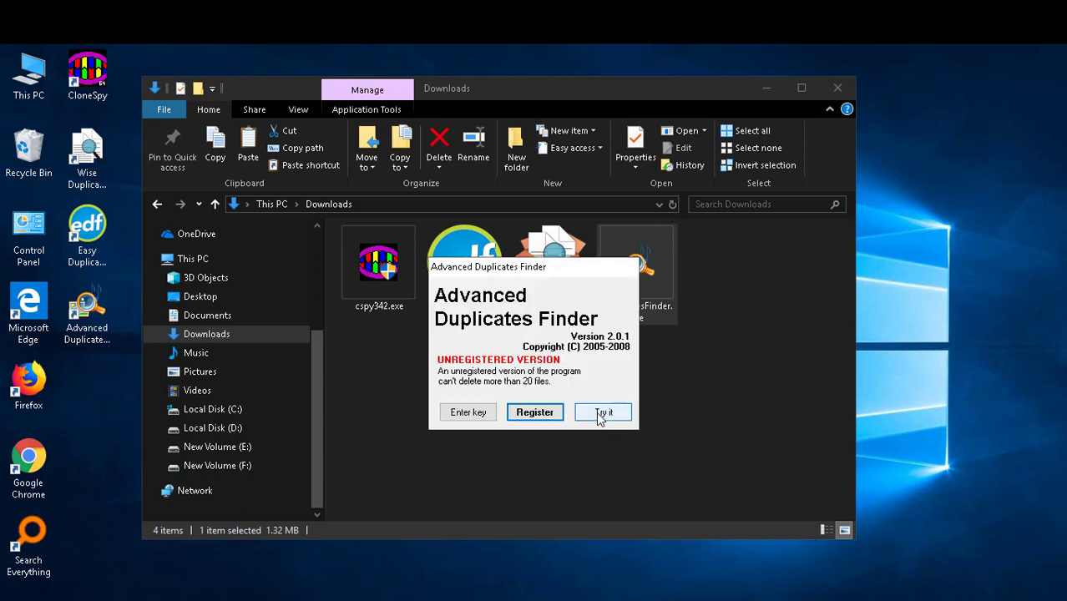
{"action": "left_click", "coordinate": [601, 414]}
{"action": "left_click", "coordinate": [626, 475]}
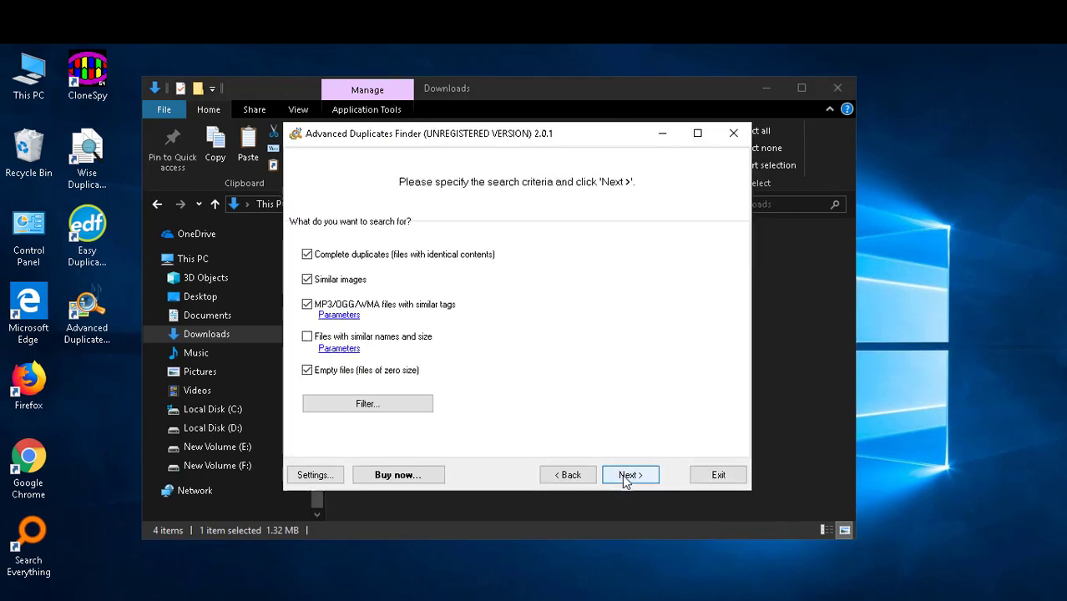
Step: Choose the Users folder on Local Disk (C:) as the search location
{"action": "left_click", "coordinate": [628, 475]}
{"action": "left_click", "coordinate": [368, 382]}
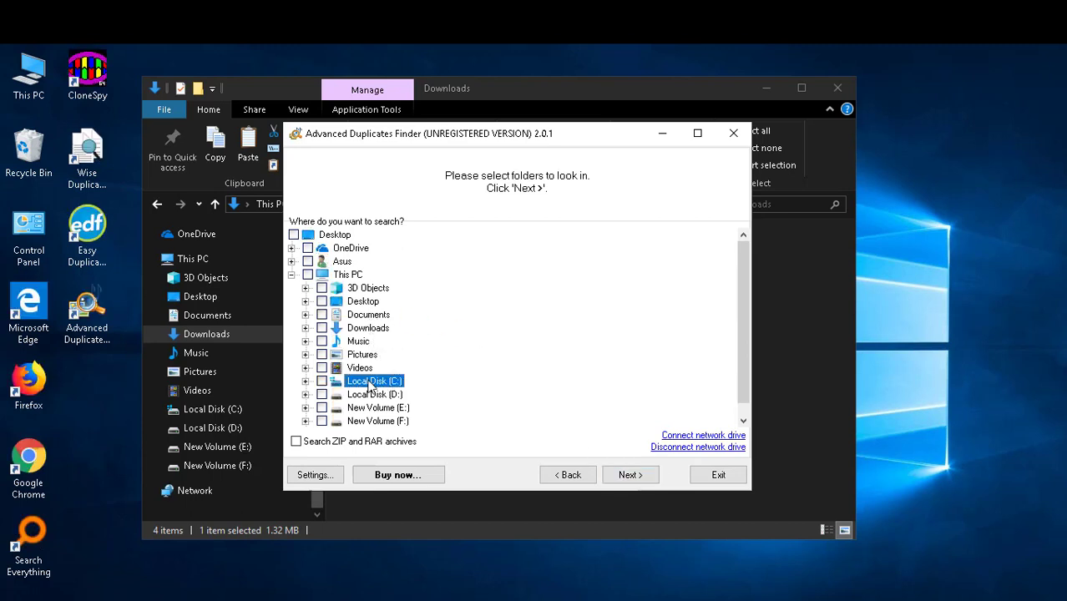
{"action": "left_click", "coordinate": [306, 380]}
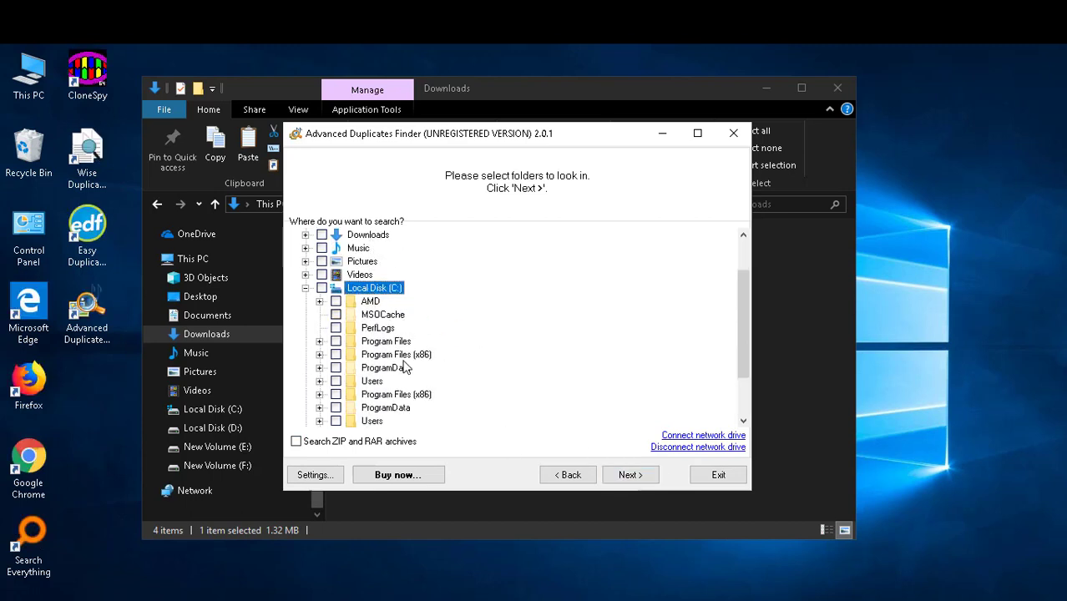
{"action": "left_click", "coordinate": [319, 315]}
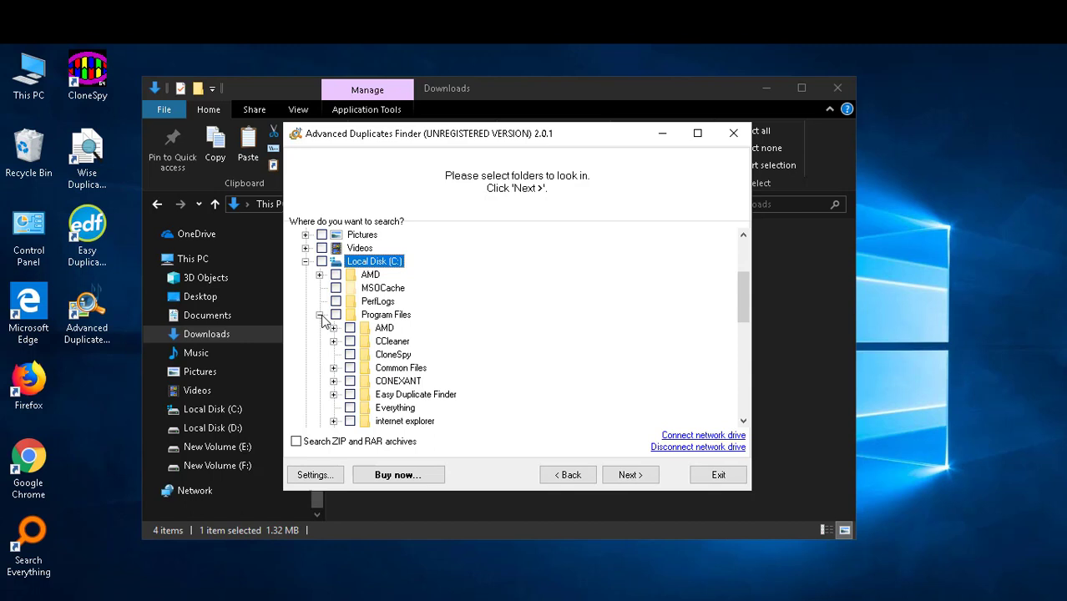
{"action": "left_click", "coordinate": [319, 341]}
{"action": "left_click", "coordinate": [319, 341]}
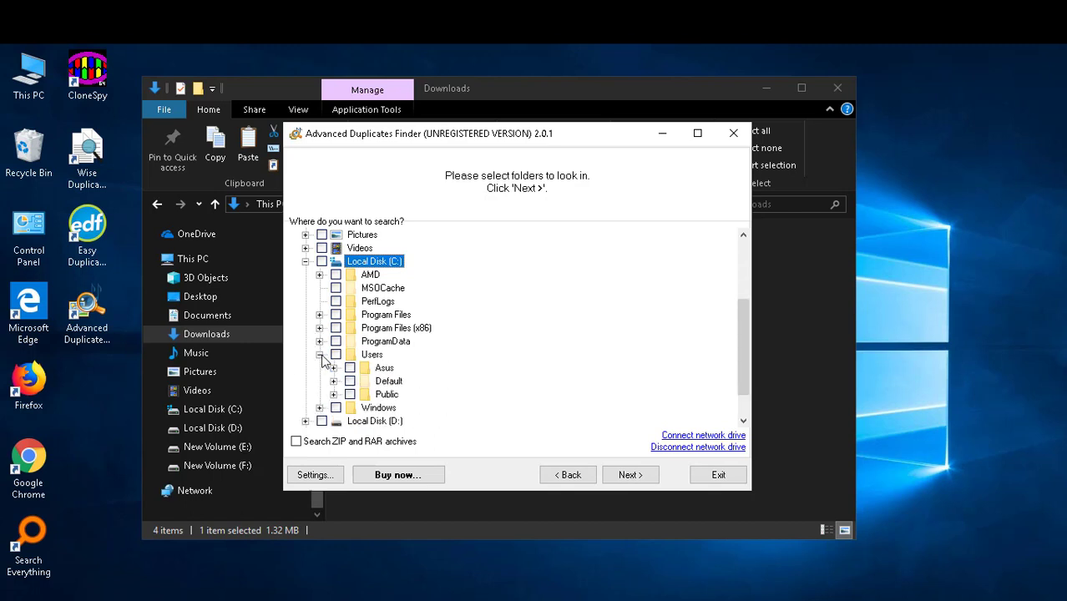
{"action": "left_click", "coordinate": [335, 354]}
Step: Run the duplicate search and page through the results, which list 1641 duplicates
{"action": "scroll", "coordinate": [451, 393], "scroll_direction": "down", "scroll_amount": 1}
{"action": "left_click", "coordinate": [630, 474]}
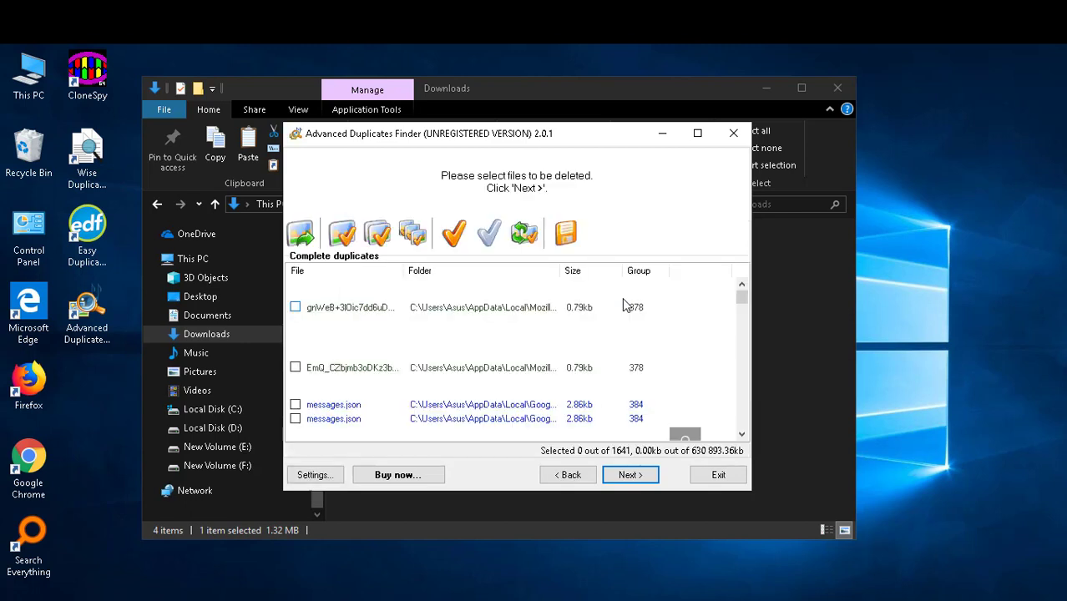
{"action": "left_click", "coordinate": [627, 474]}
{"action": "left_click", "coordinate": [628, 474]}
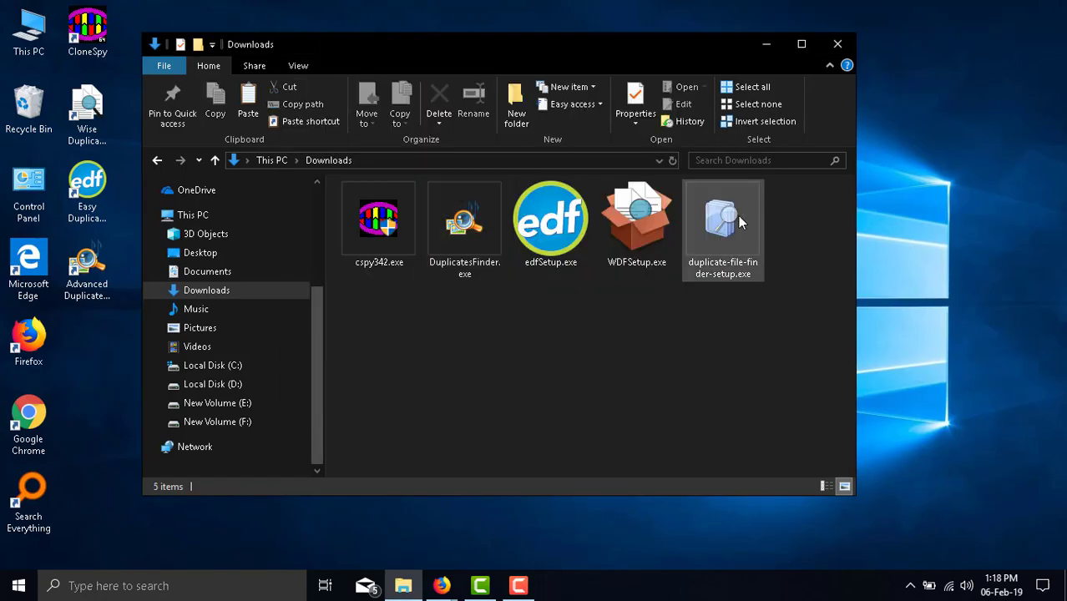
Step: Install Auslogics Duplicate File Finder without startup launch, skipping BoostSpeed but accepting Driver Updater
{"action": "left_click", "coordinate": [726, 227]}
{"action": "double_click", "coordinate": [726, 227]}
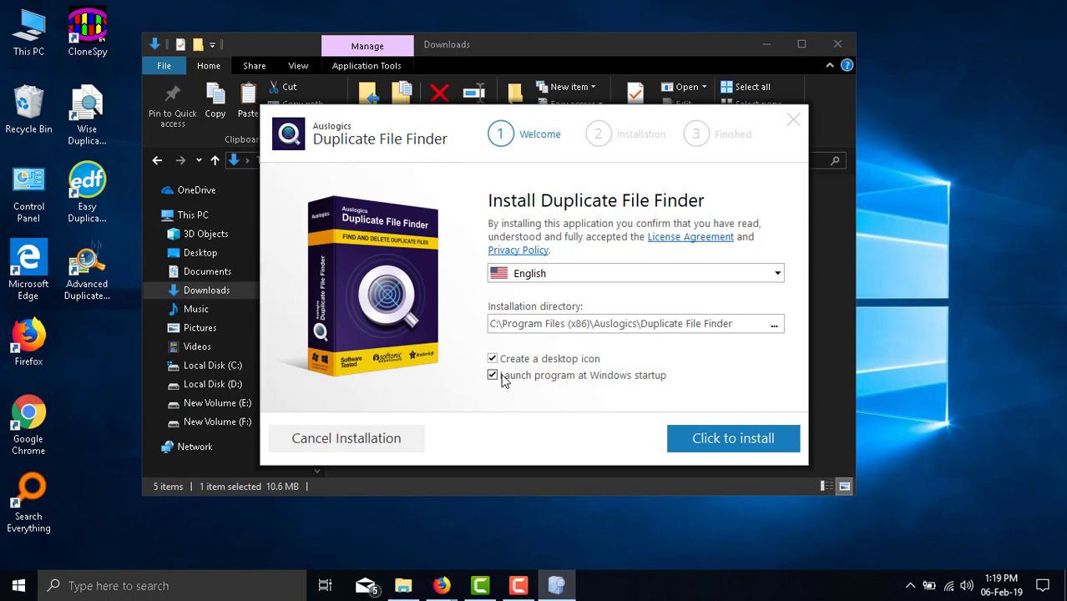
{"action": "left_click", "coordinate": [500, 374]}
{"action": "left_click", "coordinate": [726, 441]}
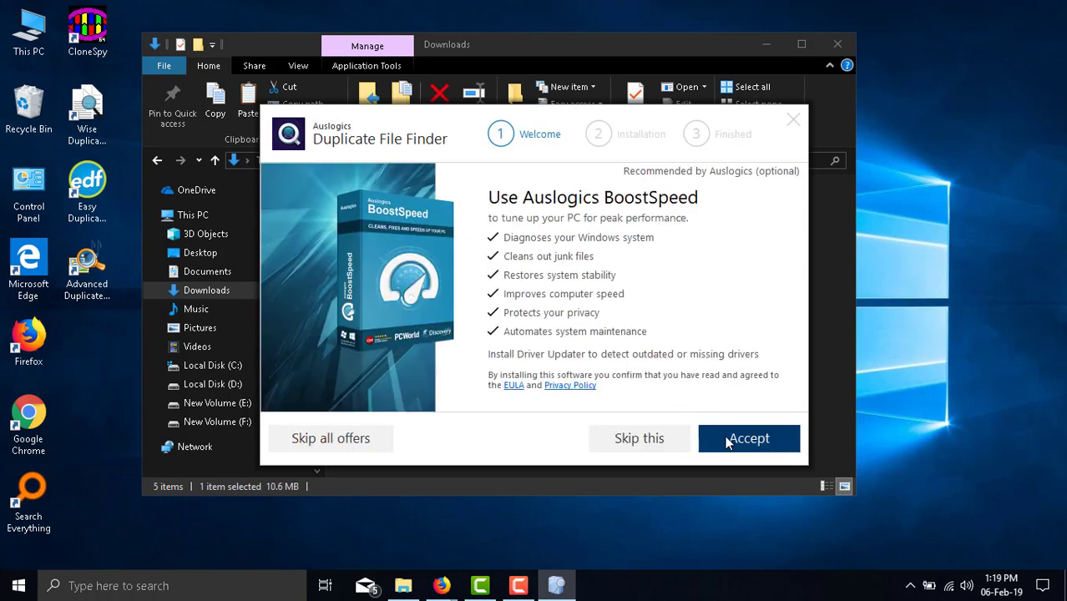
{"action": "left_click", "coordinate": [615, 439]}
{"action": "left_click", "coordinate": [738, 441]}
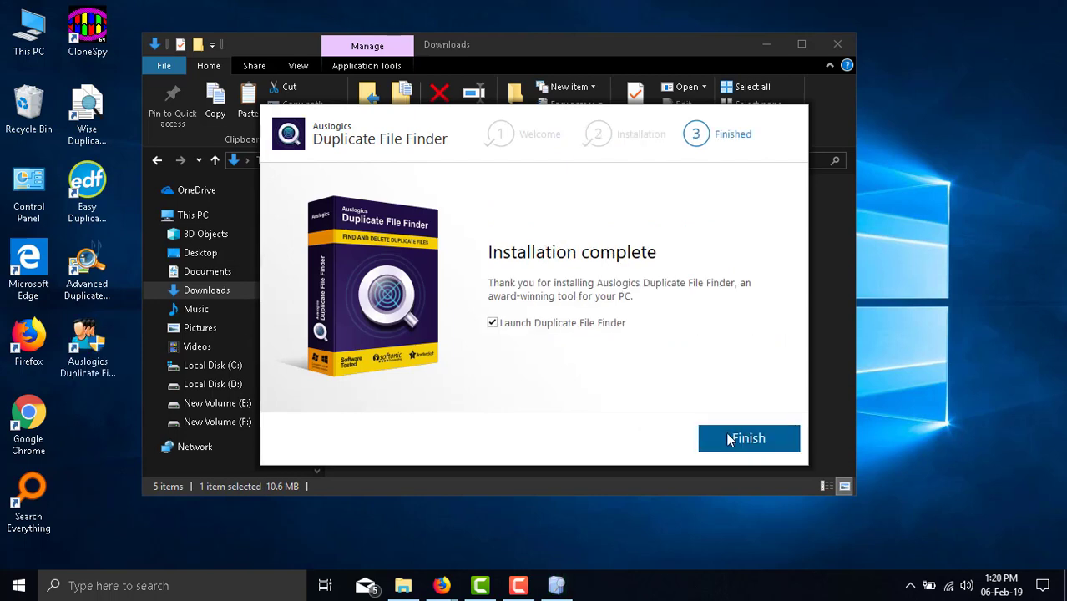
{"action": "left_click", "coordinate": [728, 440]}
Step: Limit the search to Local Disk (C:) and all file types, sending deletions to the Recycle Bin
{"action": "left_click", "coordinate": [738, 142]}
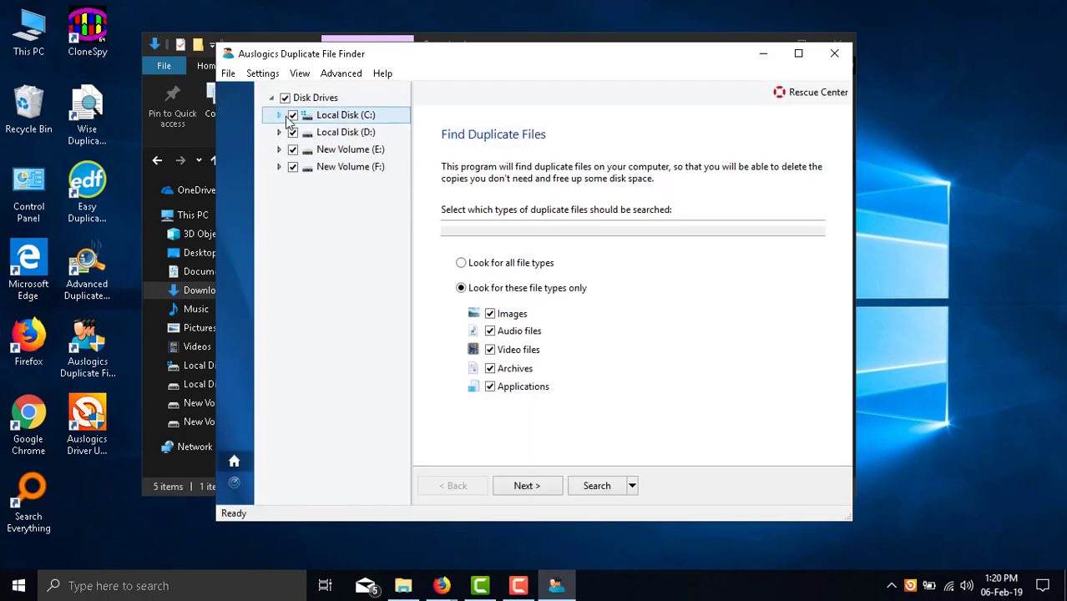
{"action": "left_click", "coordinate": [284, 98]}
{"action": "left_click", "coordinate": [292, 115]}
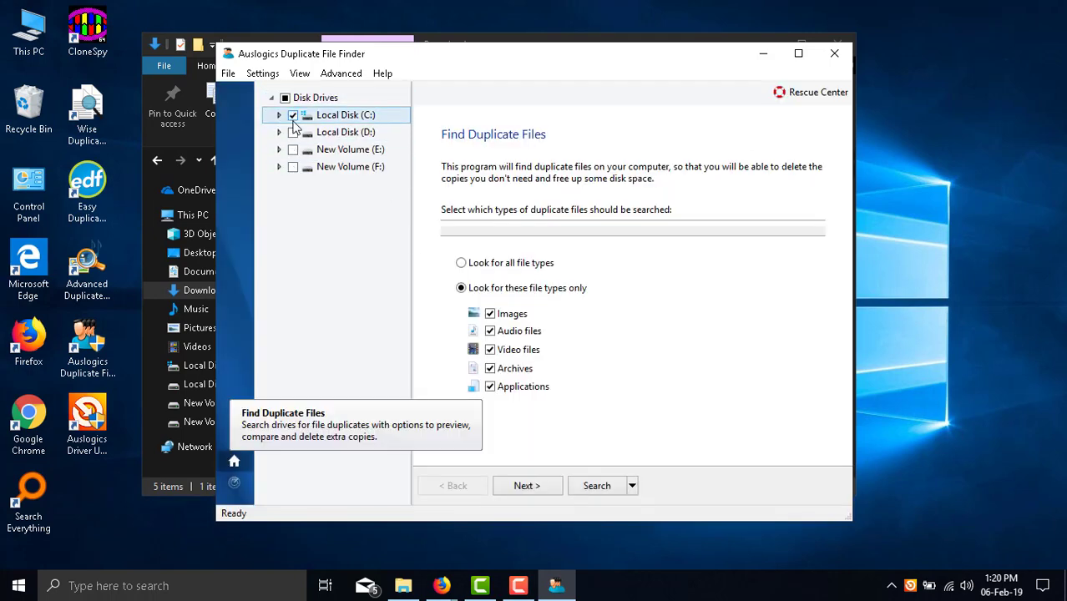
{"action": "left_click", "coordinate": [470, 264]}
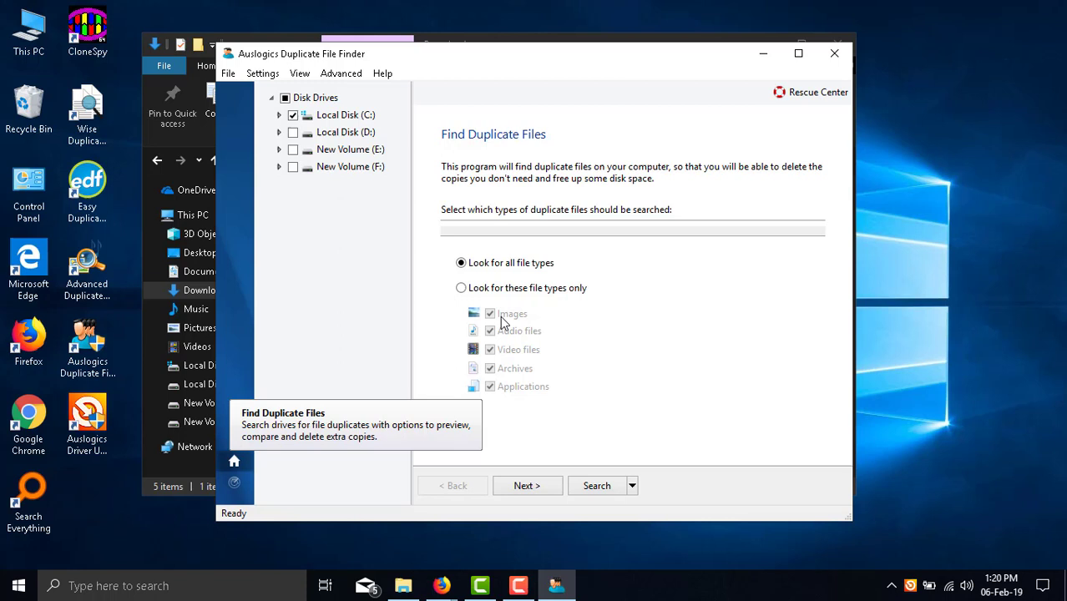
{"action": "left_click", "coordinate": [479, 288]}
{"action": "left_click", "coordinate": [526, 485]}
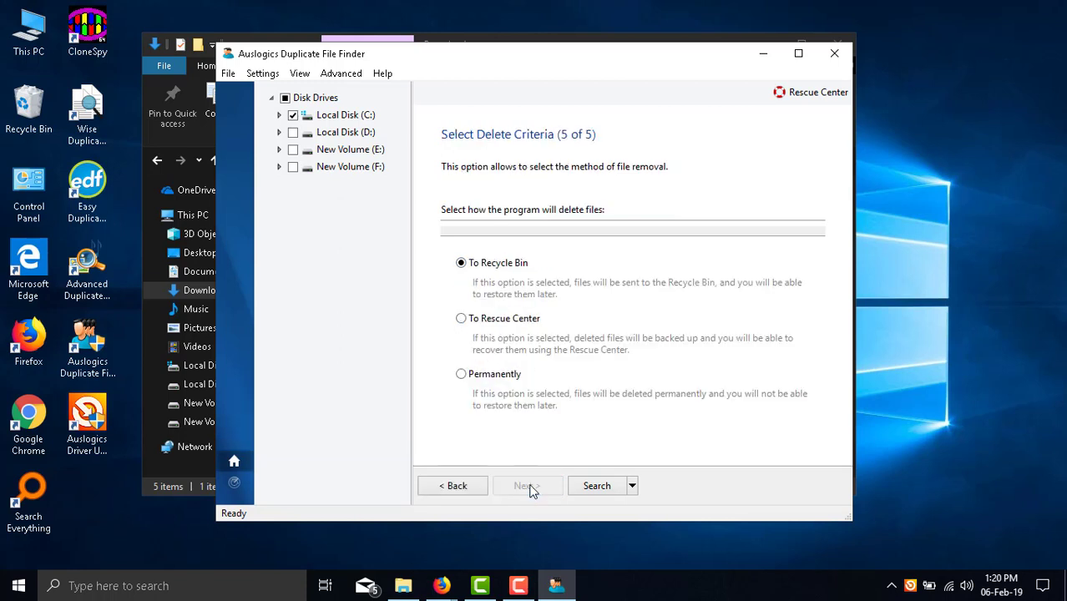
{"action": "left_click", "coordinate": [473, 321]}
{"action": "left_click", "coordinate": [472, 379]}
{"action": "left_click", "coordinate": [490, 258]}
Step: Search for duplicates and delete the extra copy found under Users
{"action": "left_click", "coordinate": [606, 484]}
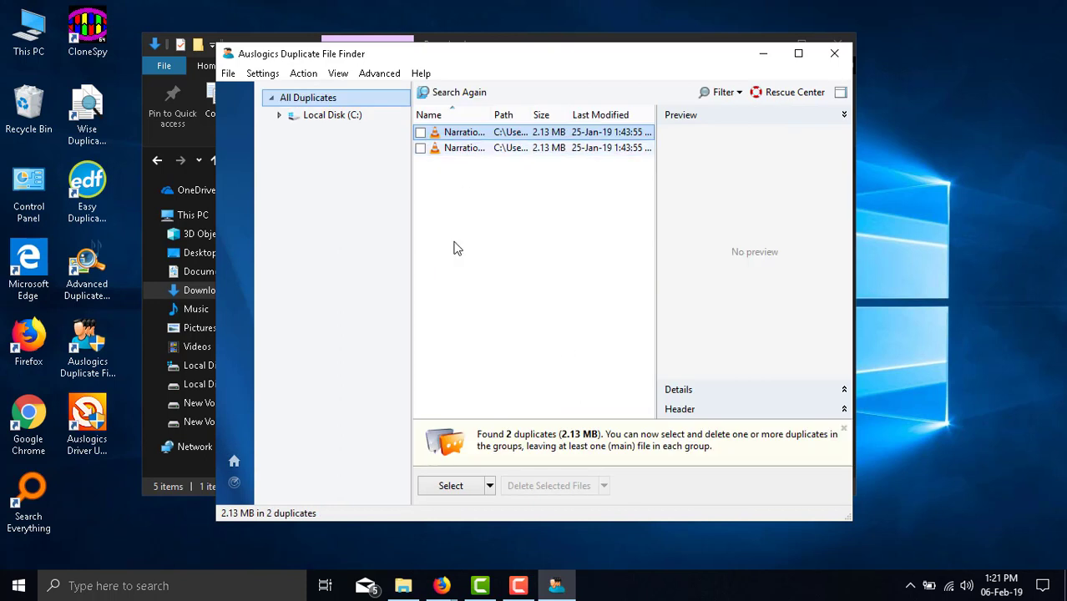
{"action": "left_click", "coordinate": [332, 115]}
{"action": "left_click", "coordinate": [322, 132]}
{"action": "left_click", "coordinate": [450, 485]}
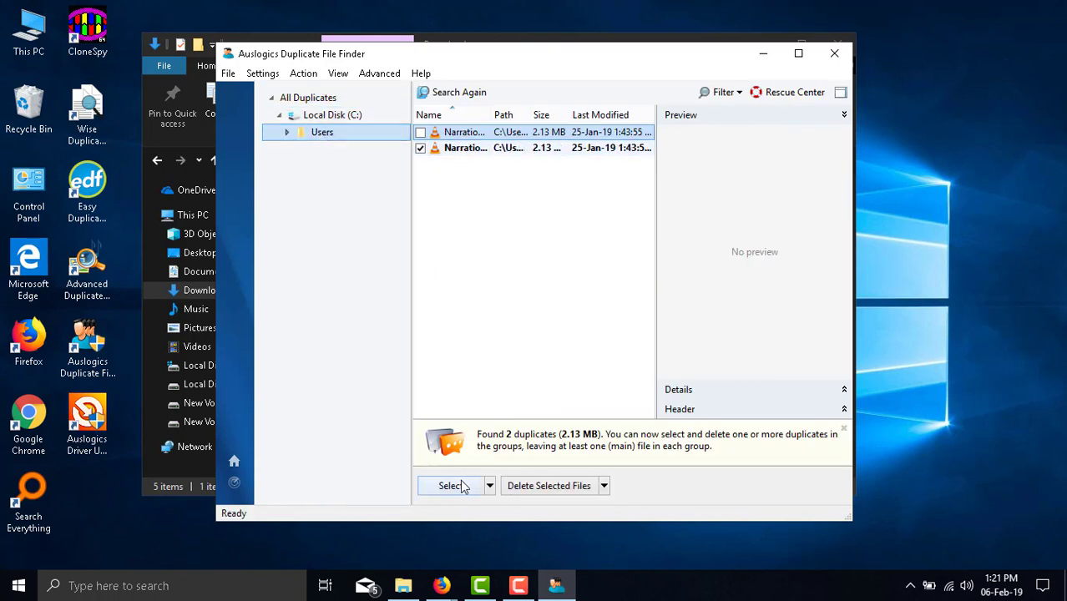
{"action": "left_click", "coordinate": [562, 487]}
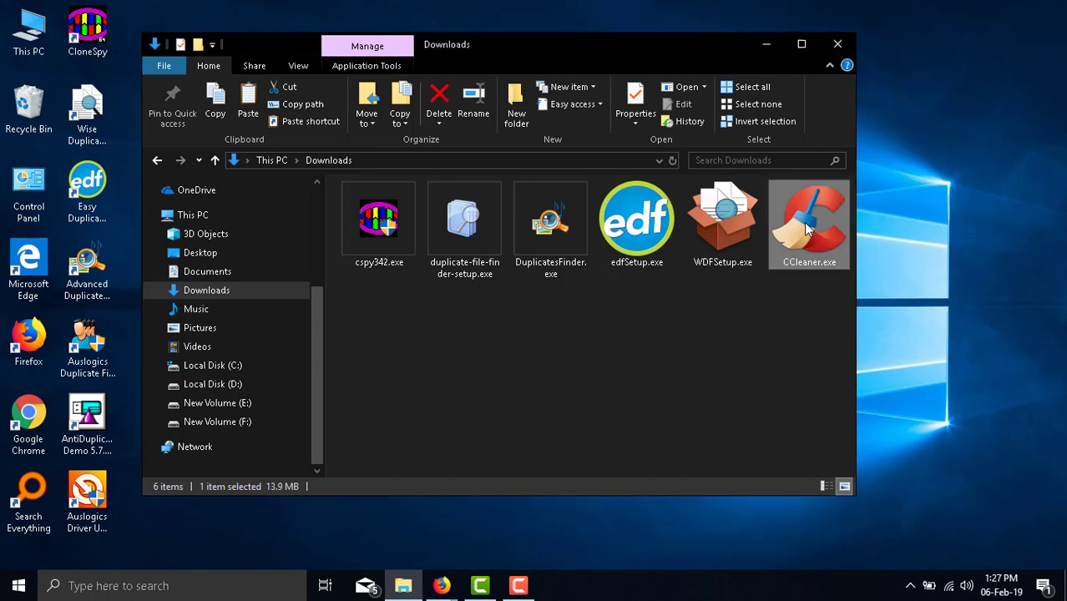
Step: Run CCleaner on the checked items, closing Firefox when prompted, then exit once 176.1 MB is removed
{"action": "double_click", "coordinate": [807, 227]}
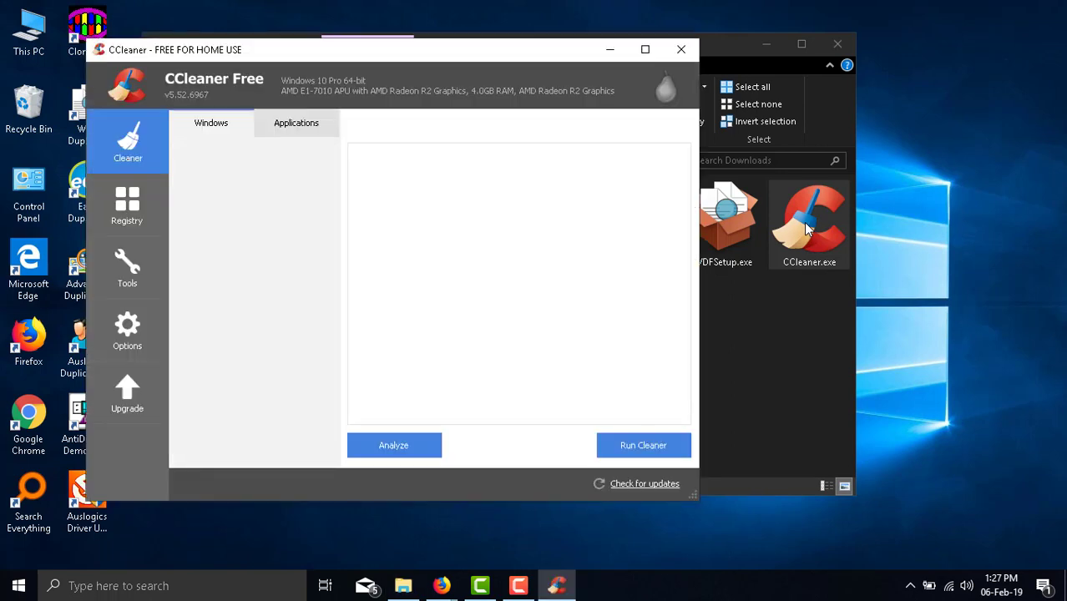
{"action": "left_click_drag", "start_coordinate": [380, 56], "coordinate": [477, 62]}
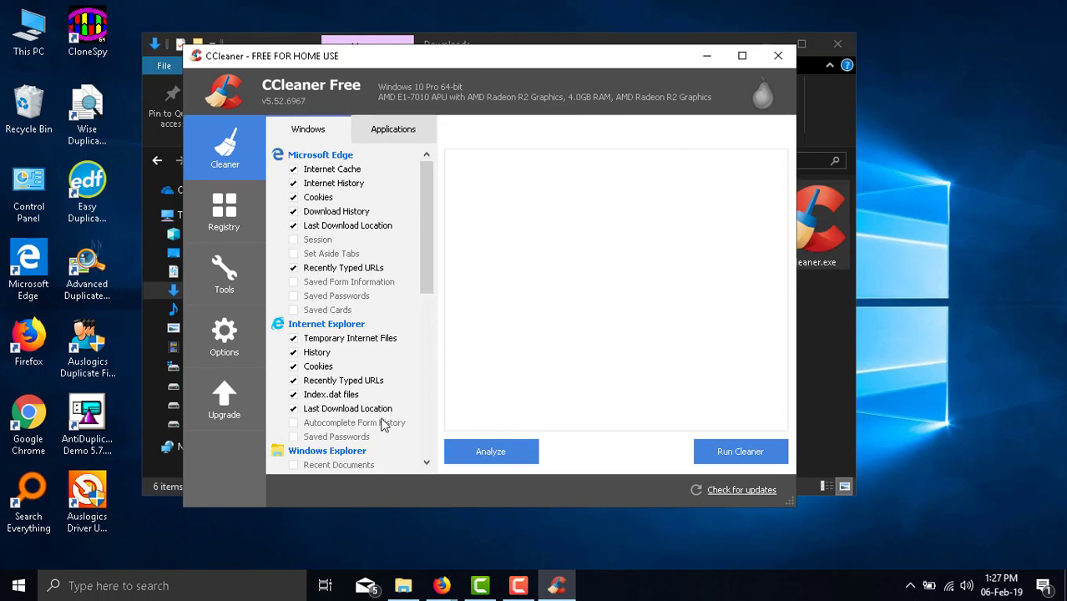
{"action": "left_click", "coordinate": [734, 451]}
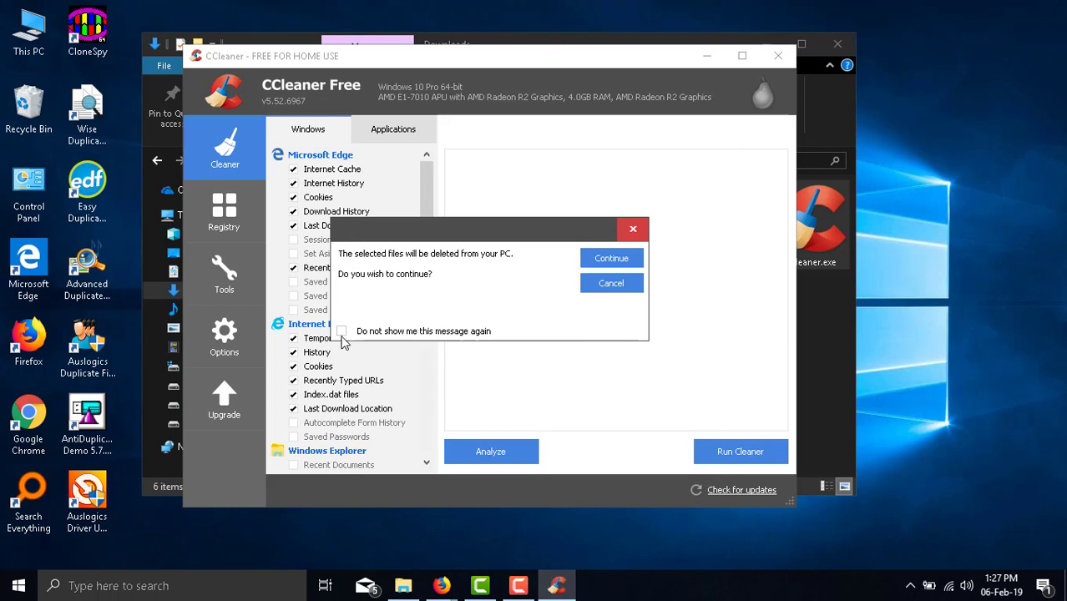
{"action": "left_click", "coordinate": [611, 258]}
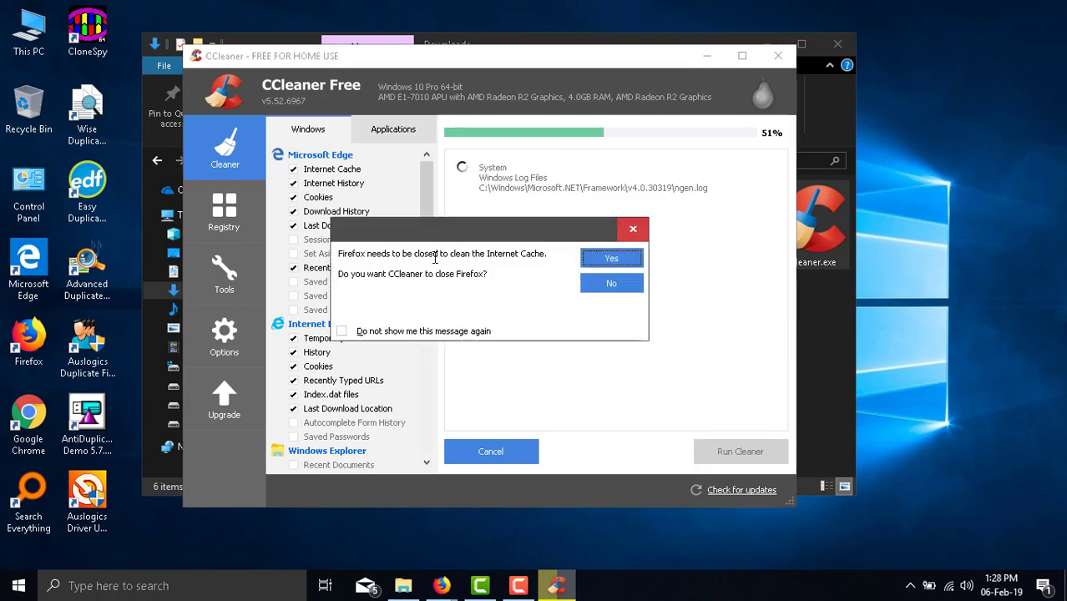
{"action": "left_click", "coordinate": [610, 284]}
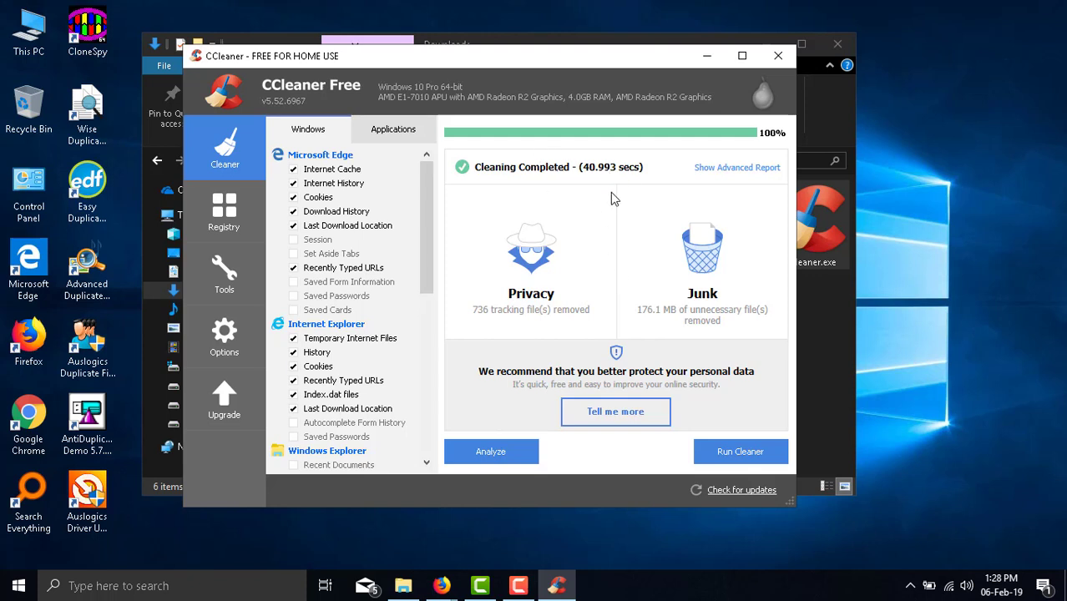
{"action": "key", "text": "Tab"}
{"action": "left_click", "coordinate": [777, 58]}
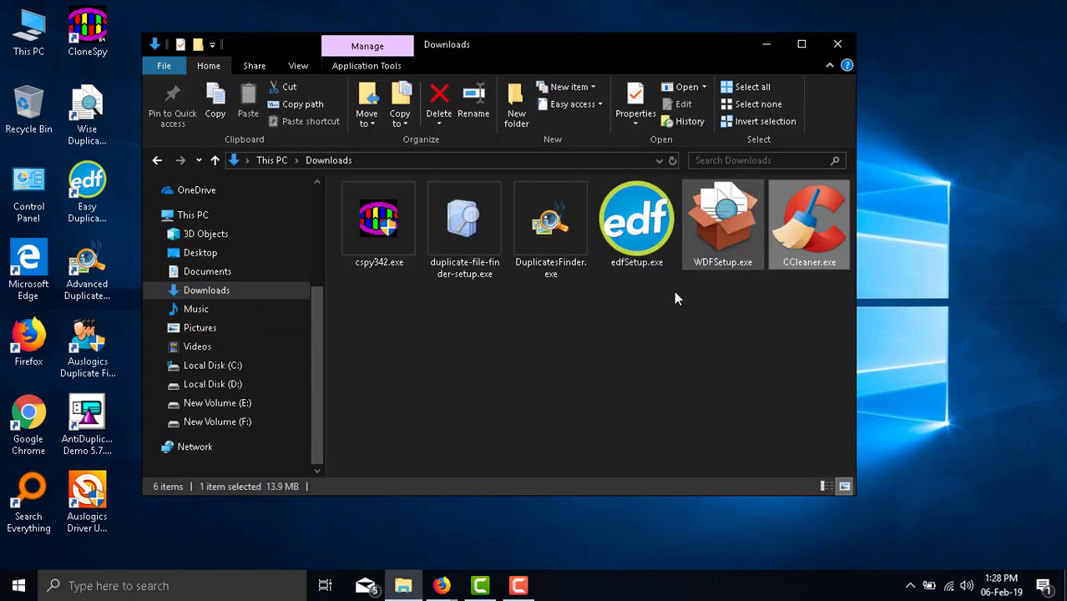